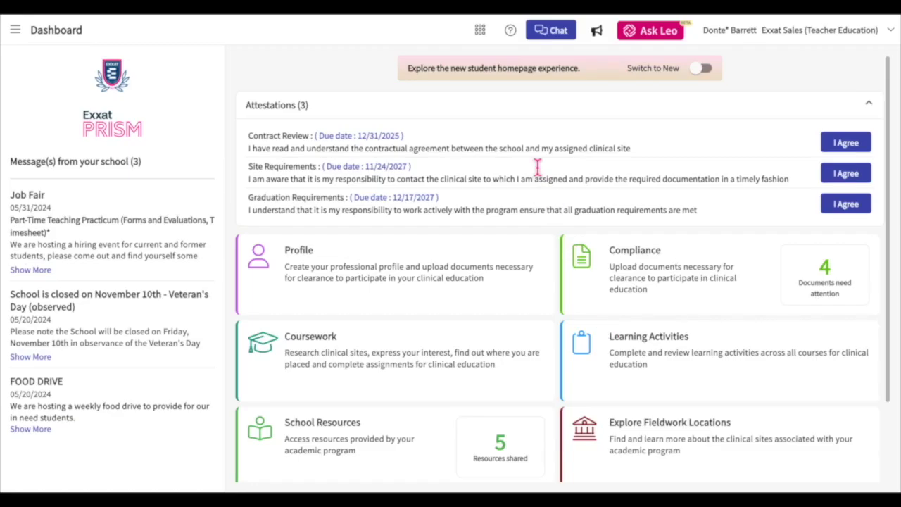
Open the Coursework page from the dashboard card, and open it again from the navigation menu
{"action": "left_click", "coordinate": [313, 350]}
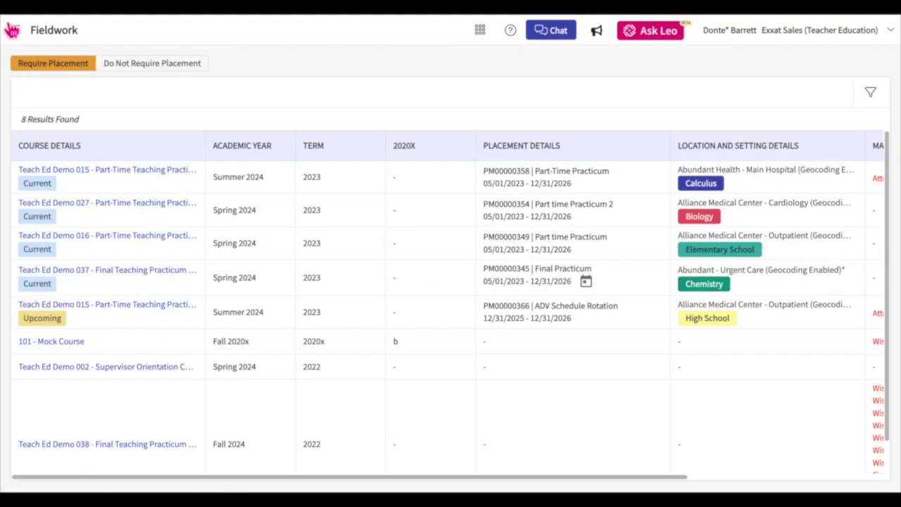
{"action": "left_click", "coordinate": [14, 30]}
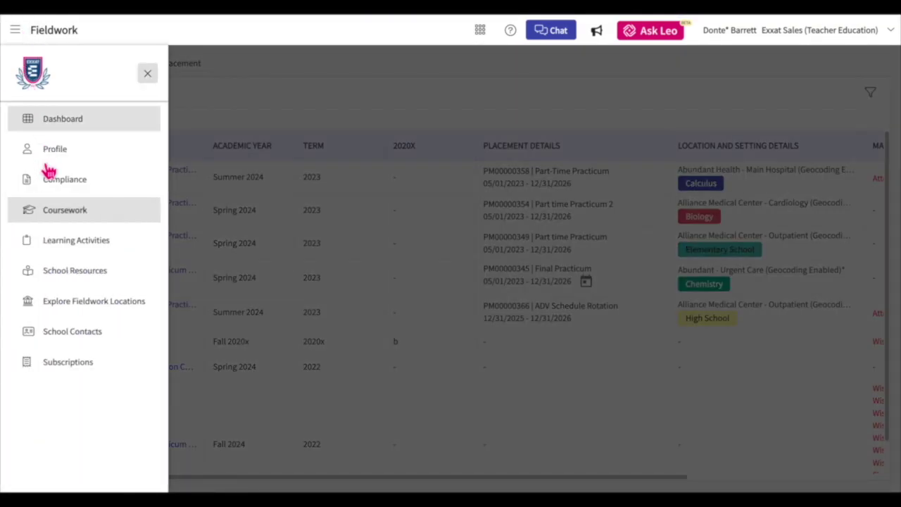
{"action": "left_click", "coordinate": [58, 217]}
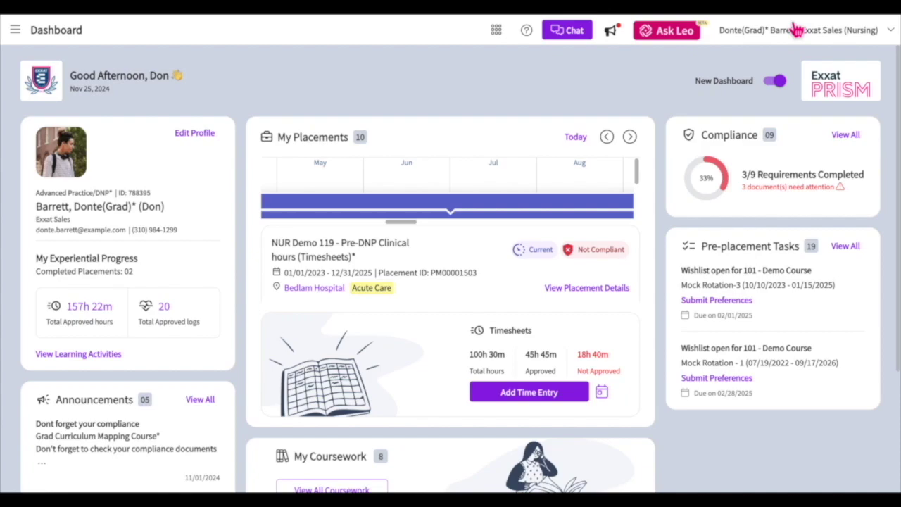
Switch to the old dashboard, dismiss the new-dashboard introduction, and switch back to the new dashboard
{"action": "left_click", "coordinate": [779, 87]}
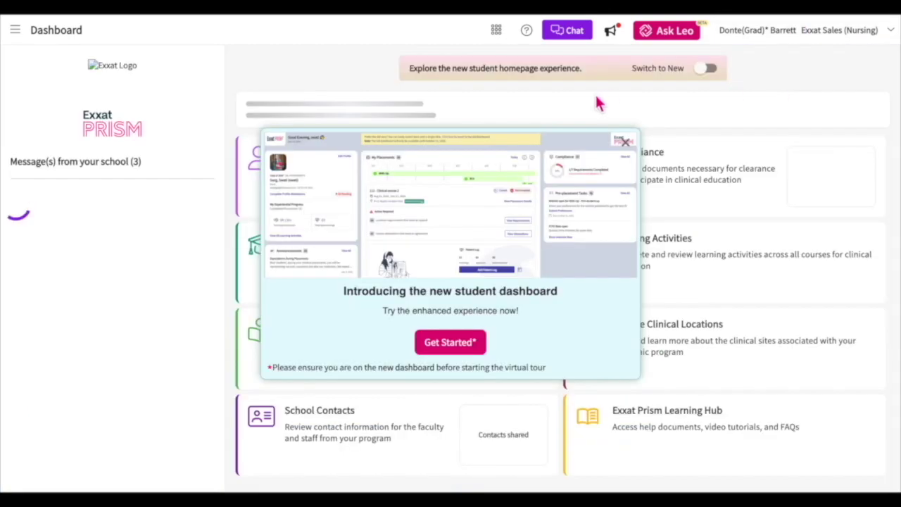
{"action": "left_click", "coordinate": [624, 143]}
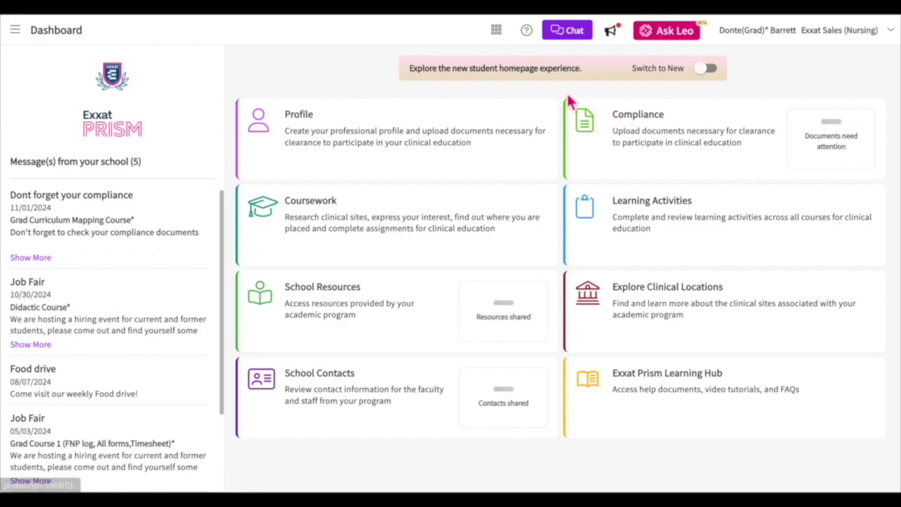
{"action": "left_click", "coordinate": [707, 70]}
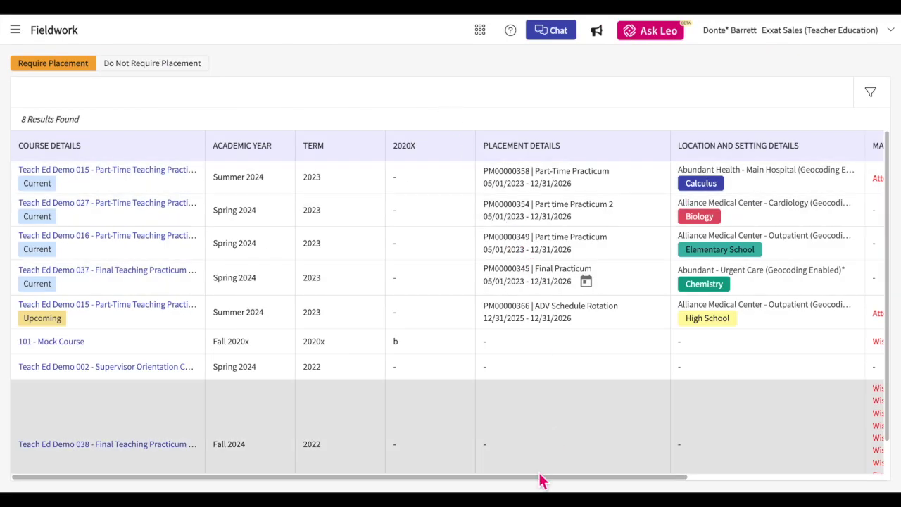
Open the details of the current Teach Ed Demo 015 Part-Time Practicum from the coursework list
{"action": "left_click_drag", "start_coordinate": [541, 478], "coordinate": [545, 478]}
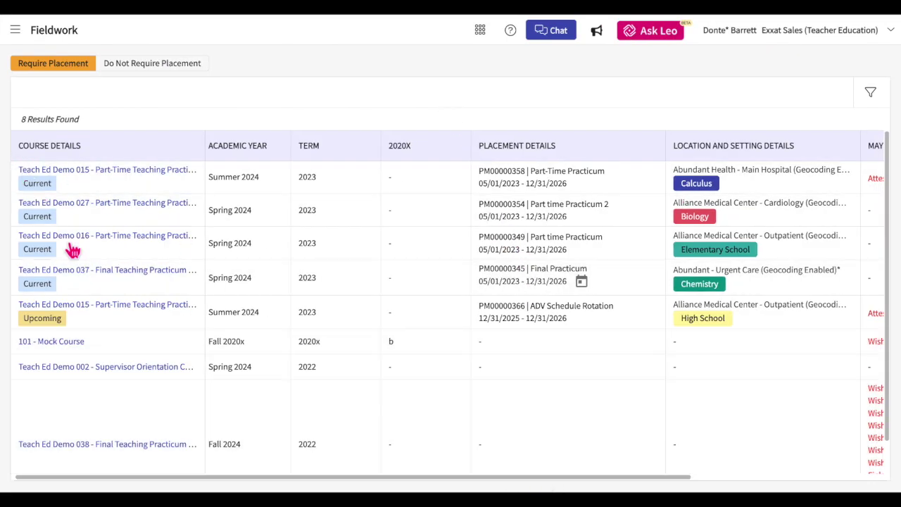
{"action": "left_click_drag", "start_coordinate": [439, 479], "coordinate": [727, 454]}
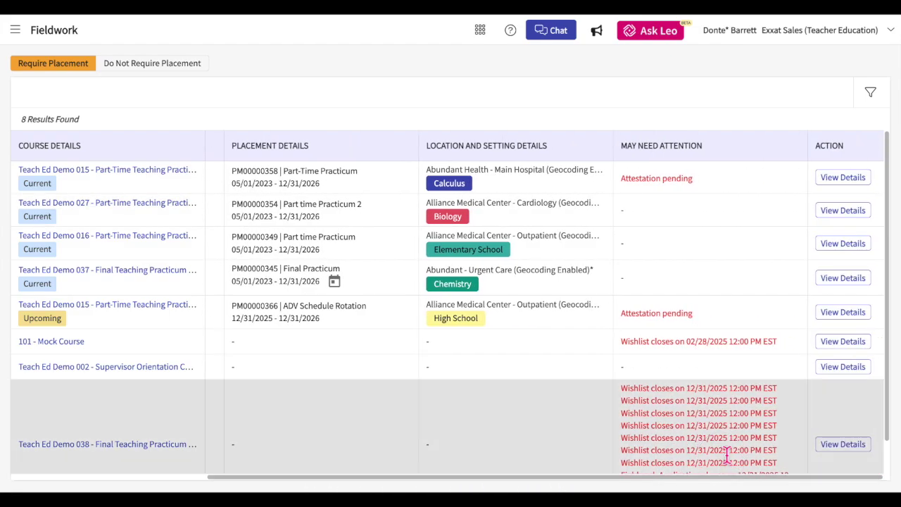
{"action": "left_click", "coordinate": [855, 190]}
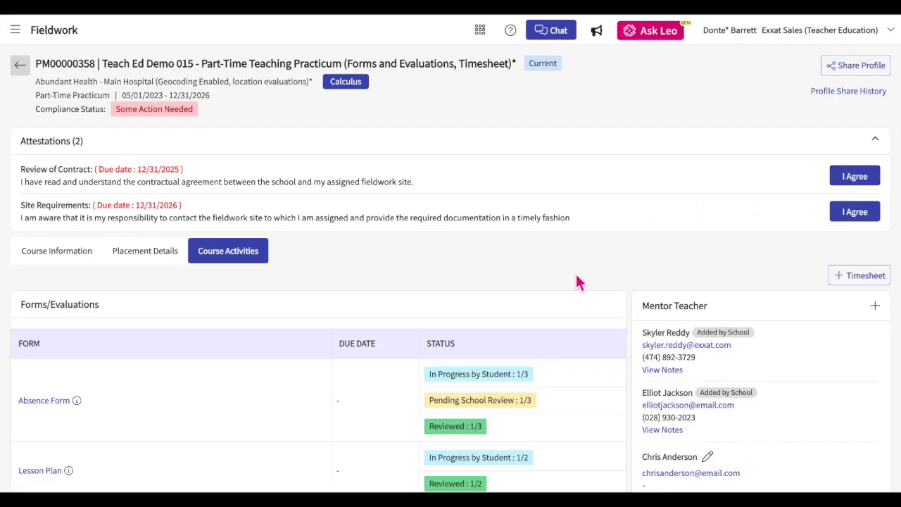
{"action": "scroll", "coordinate": [595, 294], "scroll_direction": "down", "scroll_amount": 1}
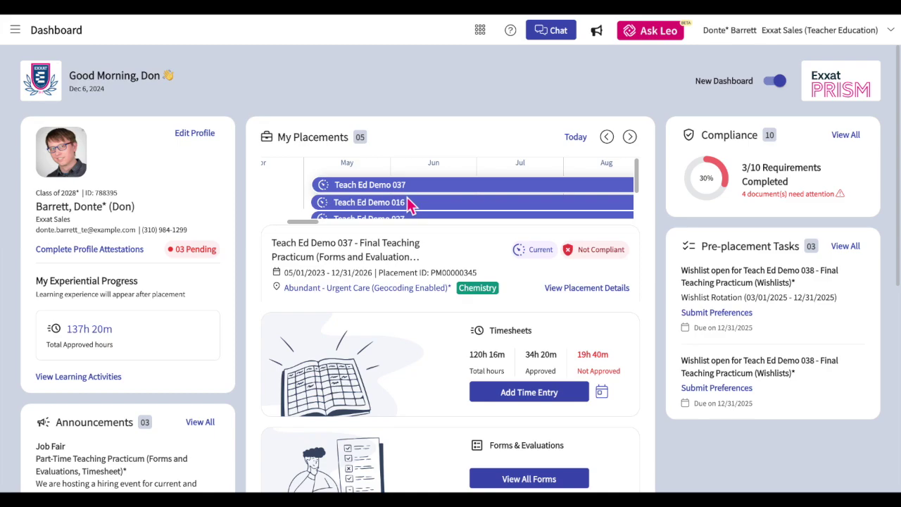
Open the placement details of Teach Ed Demo 037 - Final Teaching Practicum from the dashboard's My Placements
{"action": "scroll", "coordinate": [390, 197], "scroll_direction": "down", "scroll_amount": 5}
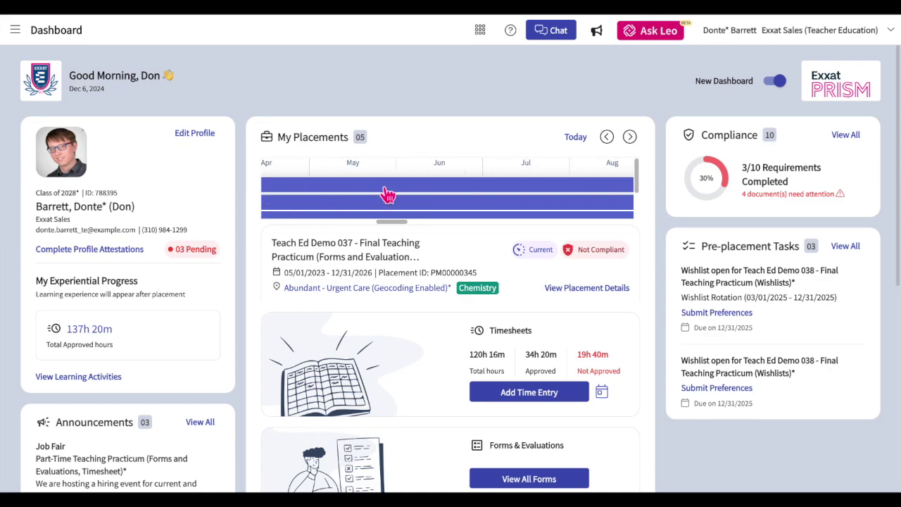
{"action": "scroll", "coordinate": [497, 315], "scroll_direction": "down", "scroll_amount": 1}
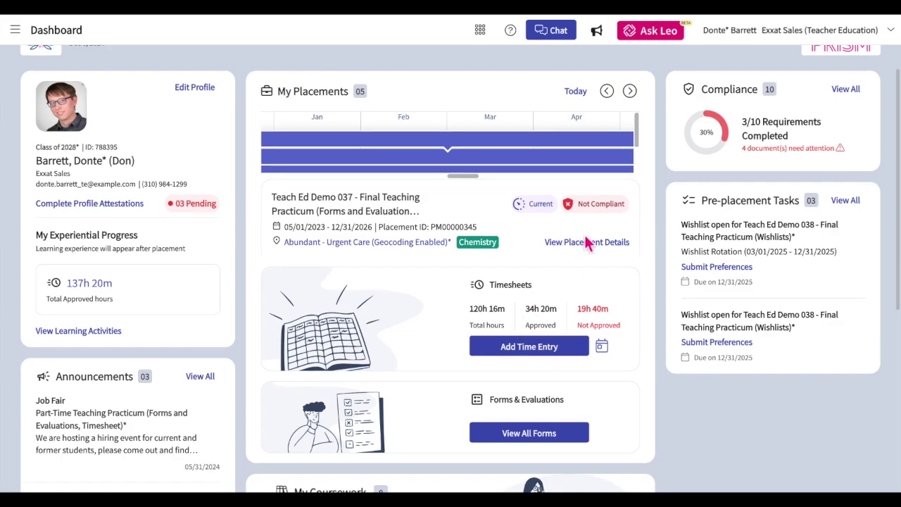
{"action": "left_click", "coordinate": [586, 243]}
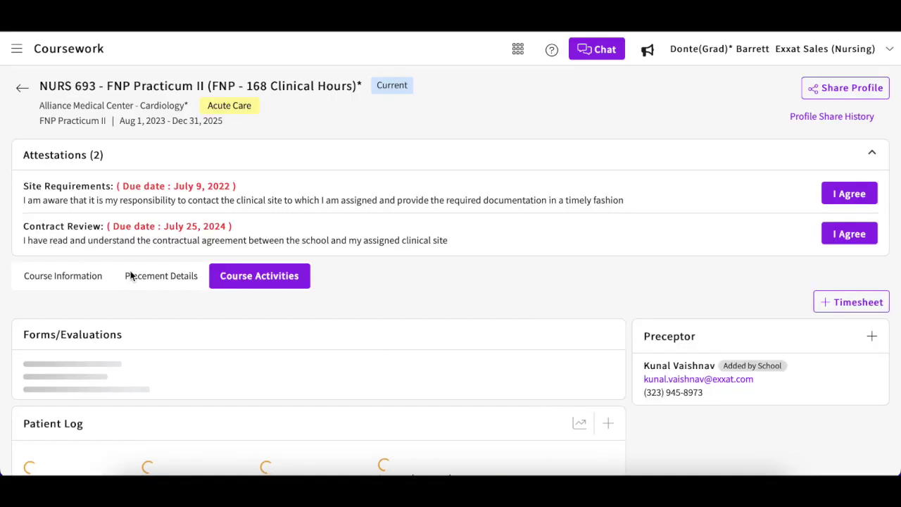
Start a new patient log from the course activities of NURS 693 - FNP Practicum II
{"action": "scroll", "coordinate": [387, 310], "scroll_direction": "down", "scroll_amount": 3}
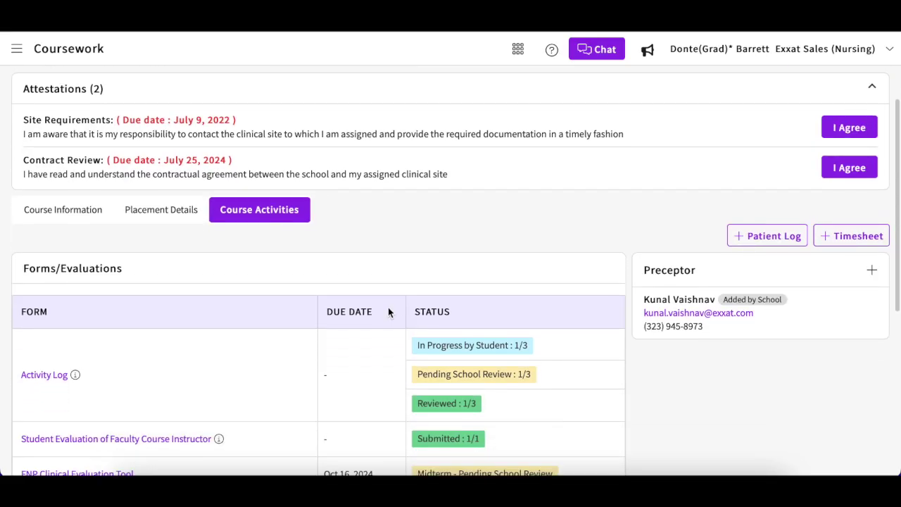
{"action": "scroll", "coordinate": [388, 312], "scroll_direction": "down", "scroll_amount": 3}
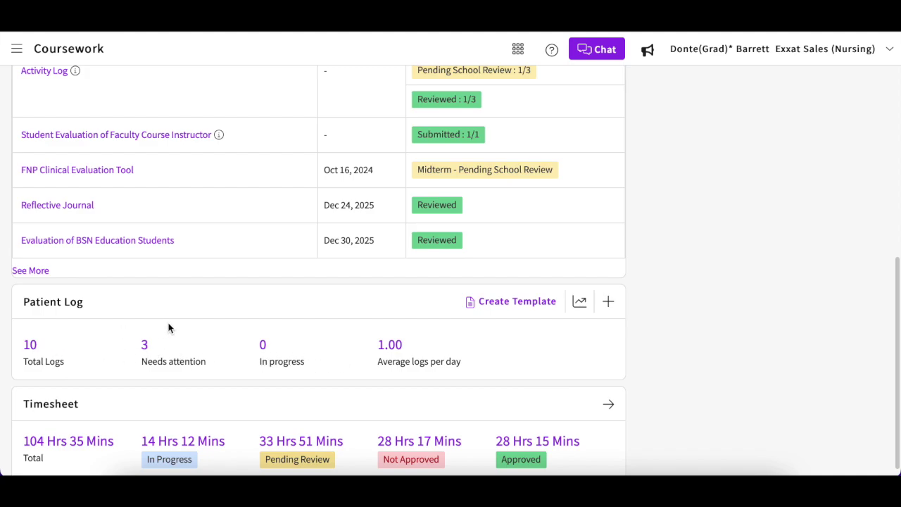
{"action": "left_click", "coordinate": [608, 303]}
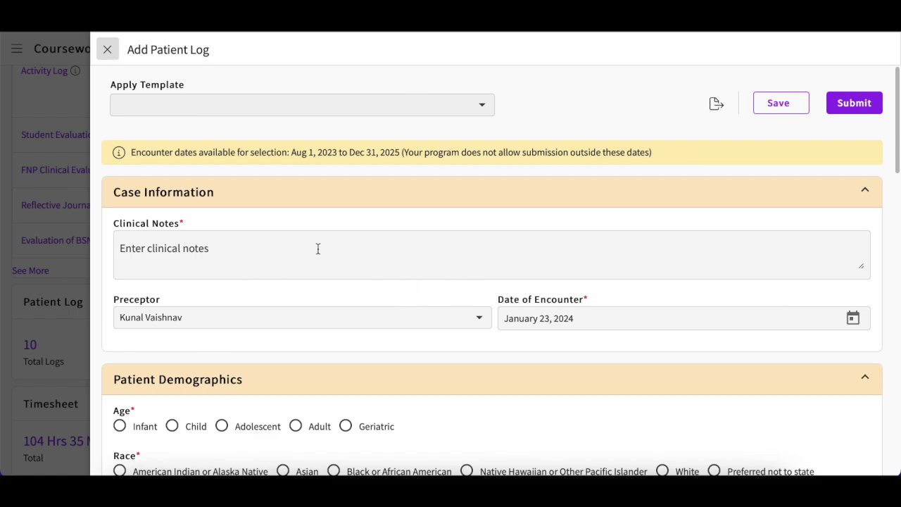
View the form for adding a new preceptor to the patient log, and close it without saving
{"action": "left_click", "coordinate": [261, 243]}
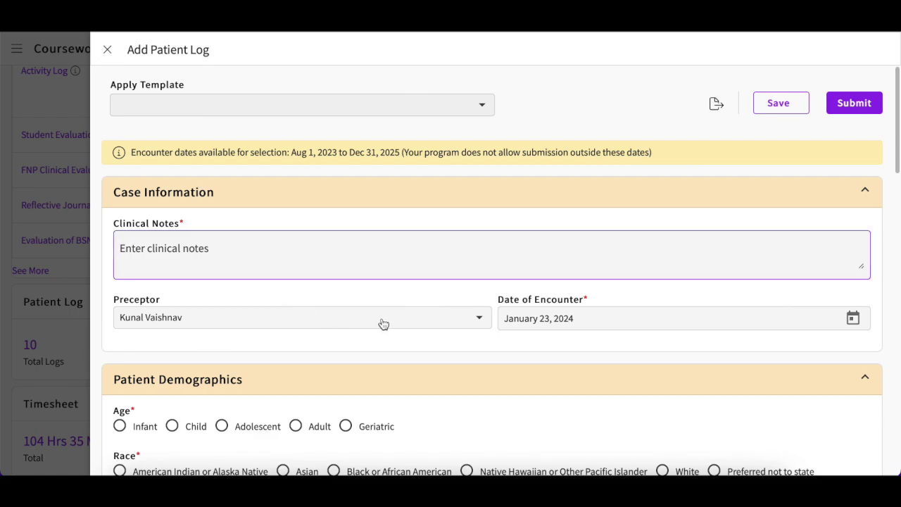
{"action": "left_click", "coordinate": [416, 322]}
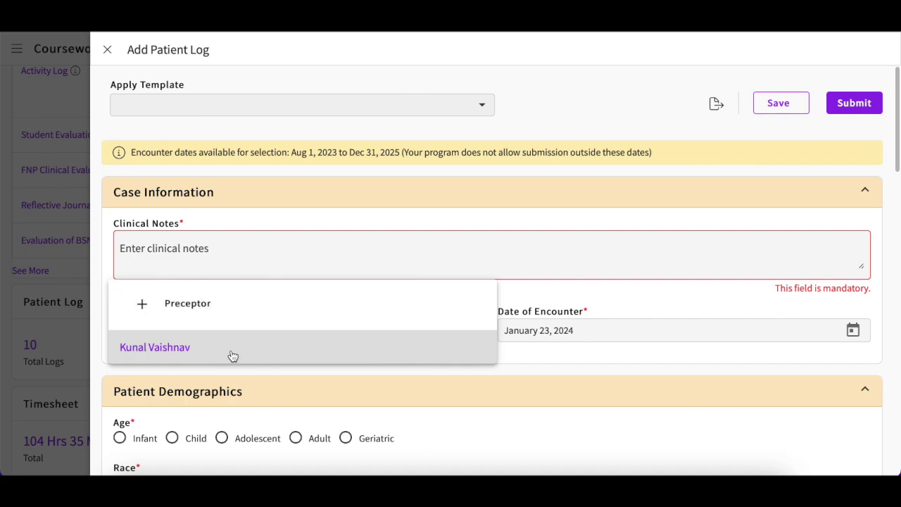
{"action": "left_click", "coordinate": [221, 305]}
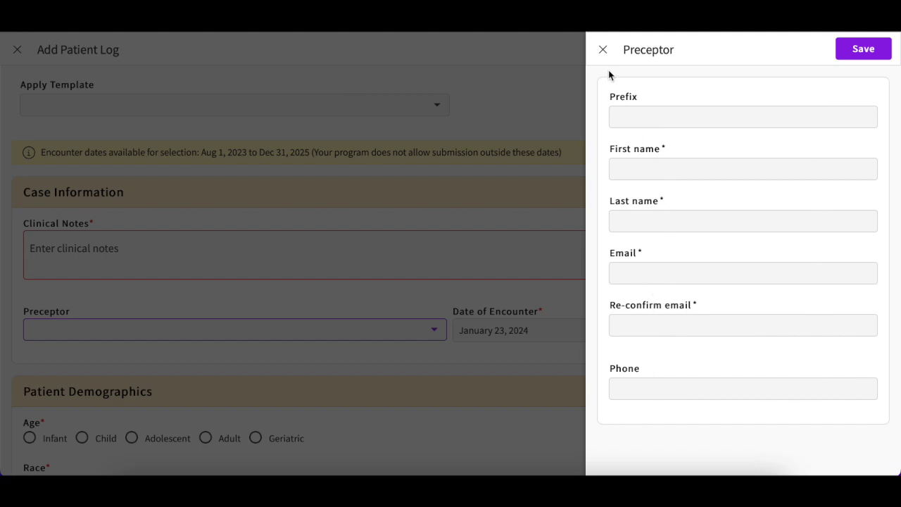
{"action": "left_click", "coordinate": [603, 49]}
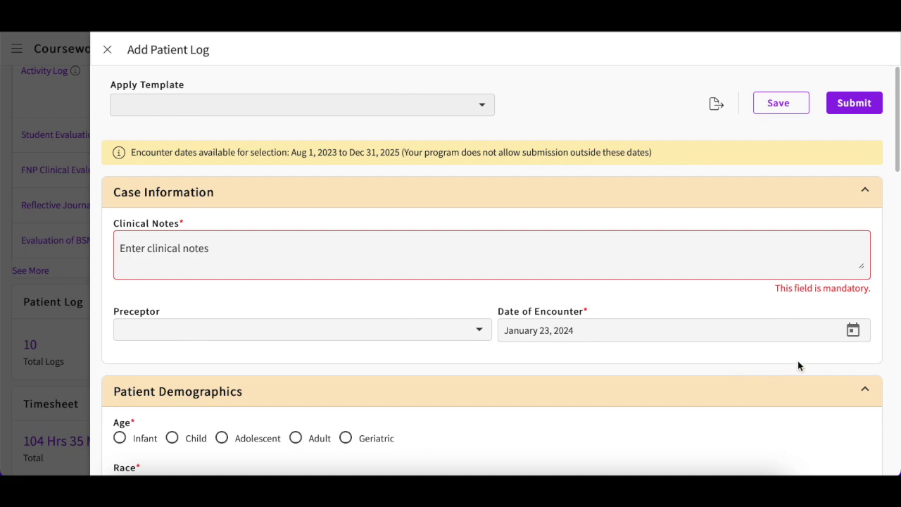
Set the patient log's Date of Encounter to December 5, 2023
{"action": "left_click", "coordinate": [853, 332]}
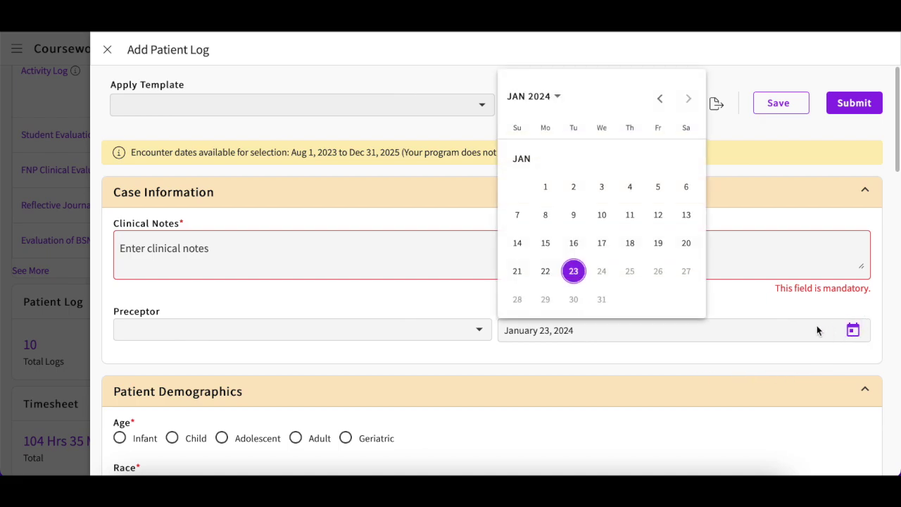
{"action": "left_click", "coordinate": [660, 98]}
{"action": "left_click", "coordinate": [573, 186]}
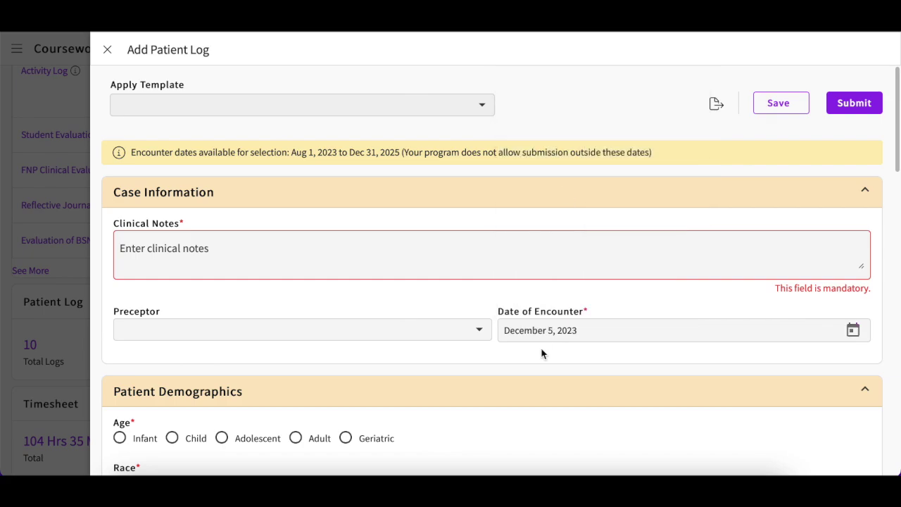
Review the Patient Demographics and Visit Information fields, including the Reason for Visit options
{"action": "scroll", "coordinate": [540, 354], "scroll_direction": "down", "scroll_amount": 3}
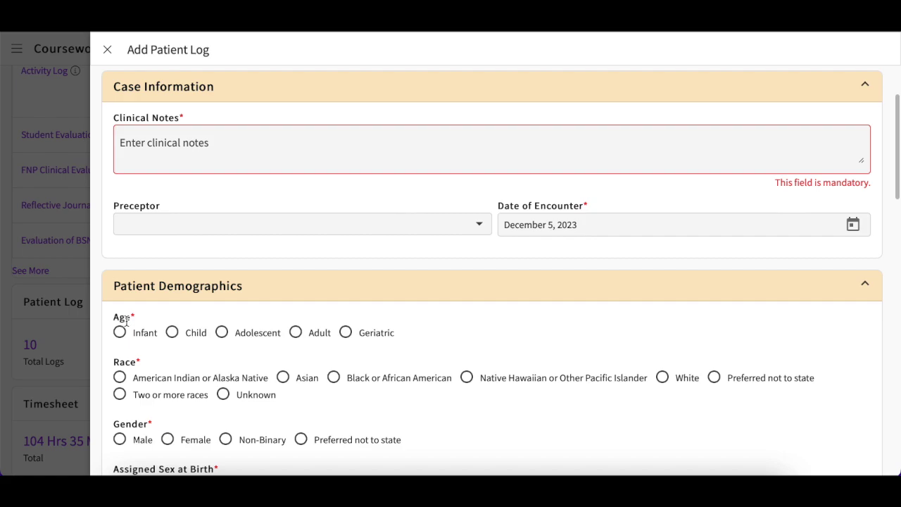
{"action": "scroll", "coordinate": [208, 363], "scroll_direction": "down", "scroll_amount": 1}
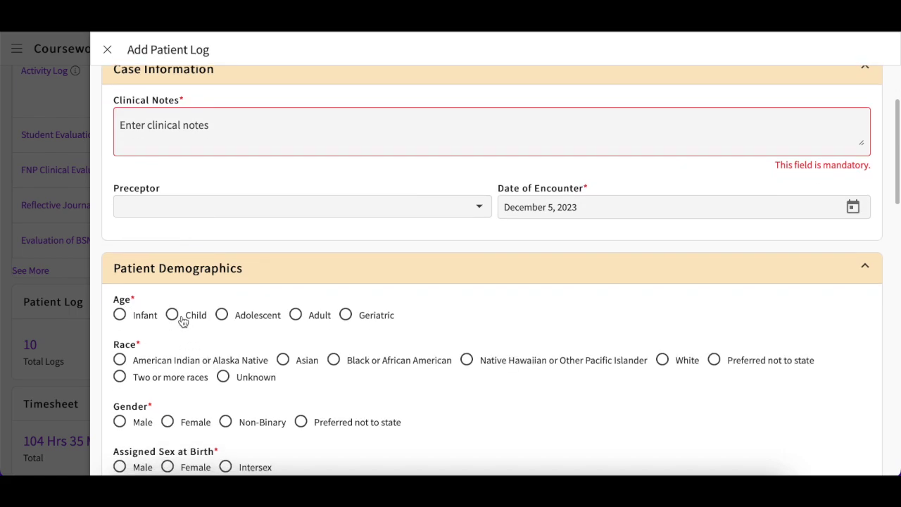
{"action": "scroll", "coordinate": [188, 384], "scroll_direction": "down", "scroll_amount": 3}
{"action": "scroll", "coordinate": [198, 405], "scroll_direction": "down", "scroll_amount": 5}
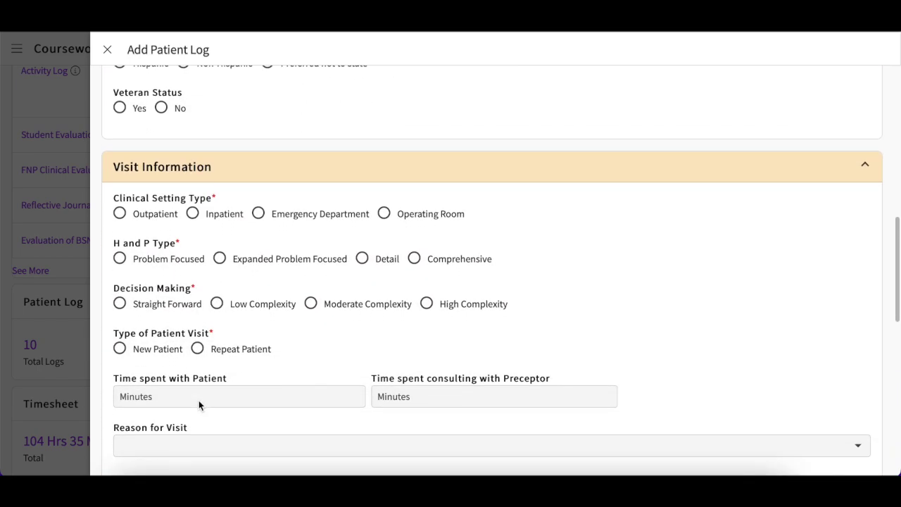
{"action": "scroll", "coordinate": [198, 401], "scroll_direction": "down", "scroll_amount": 1}
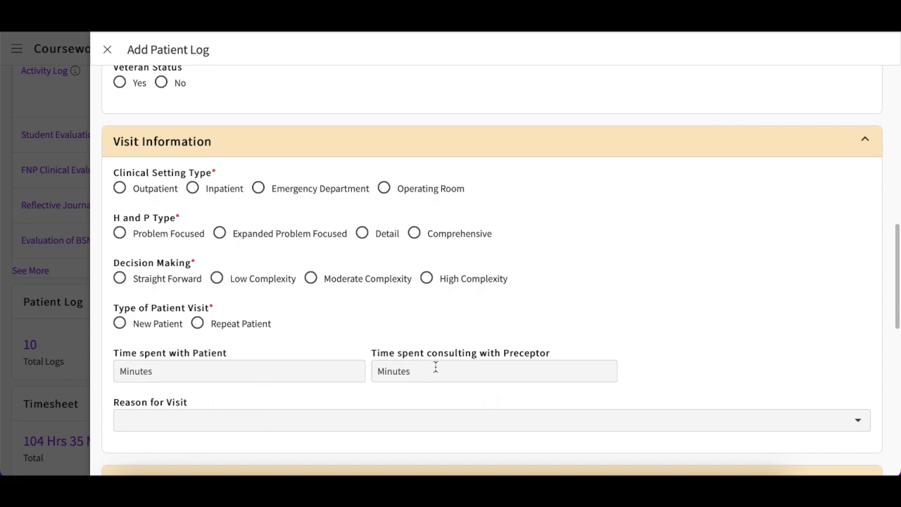
{"action": "scroll", "coordinate": [443, 371], "scroll_direction": "down", "scroll_amount": 1}
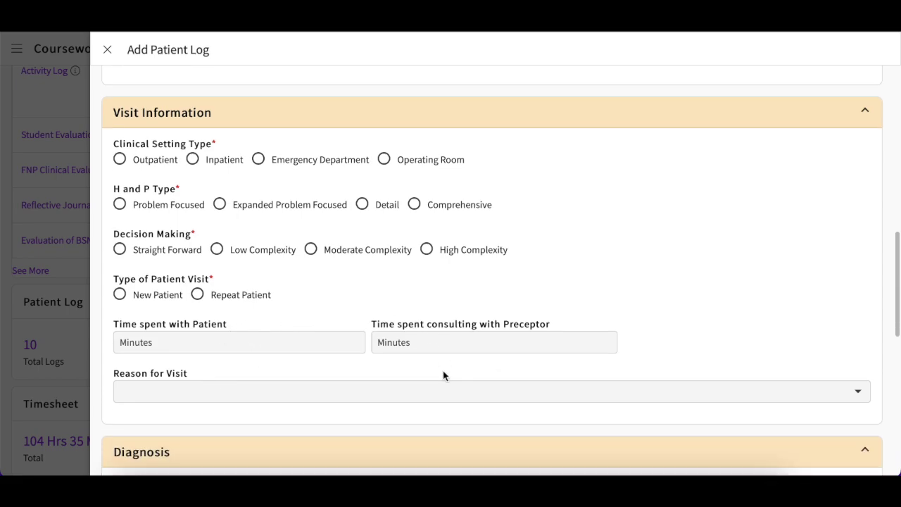
{"action": "scroll", "coordinate": [444, 373], "scroll_direction": "down", "scroll_amount": 1}
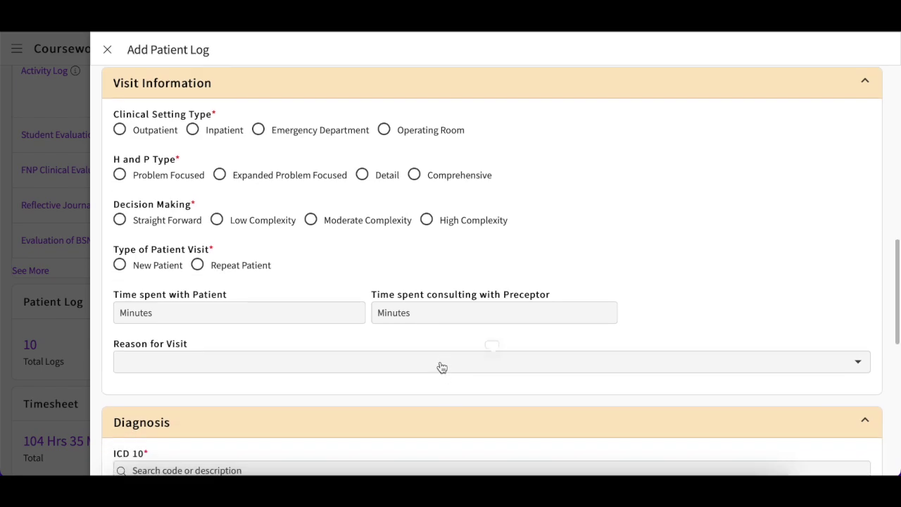
{"action": "left_click", "coordinate": [442, 367]}
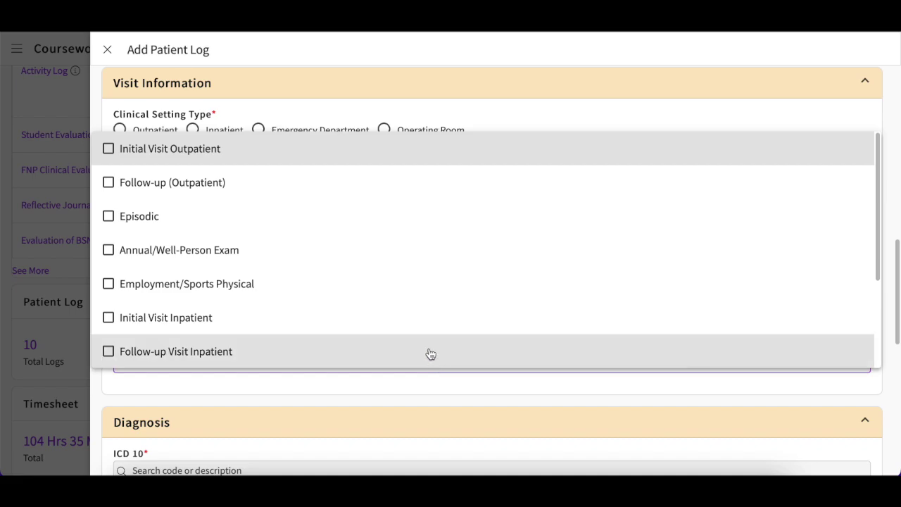
{"action": "left_click", "coordinate": [495, 108]}
Search the ICD 10 diagnosis codes for z000 and add Z00129, routine child health exam without abnormal findings
{"action": "scroll", "coordinate": [476, 286], "scroll_direction": "down", "scroll_amount": 3}
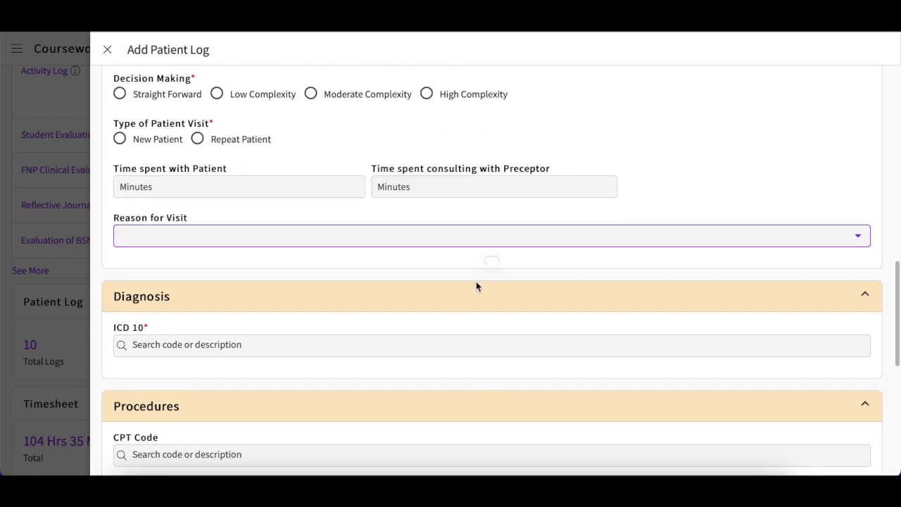
{"action": "left_click", "coordinate": [260, 324]}
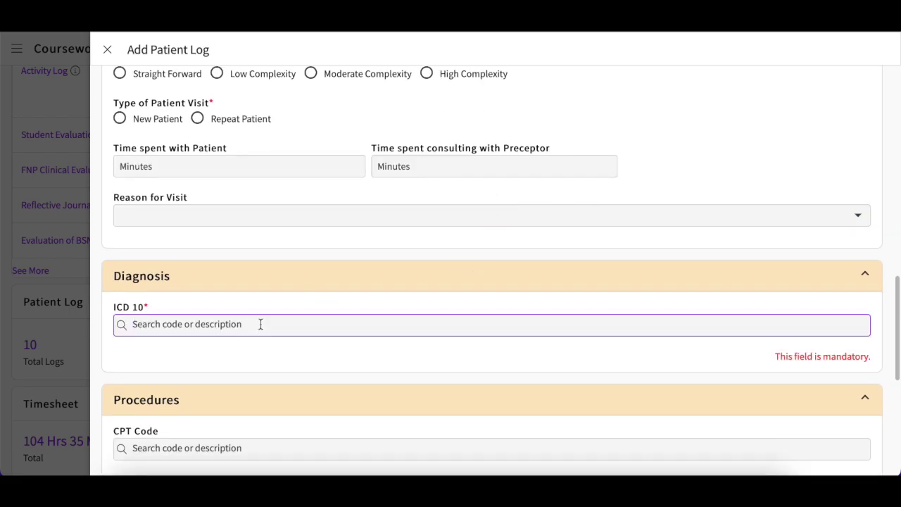
{"action": "type", "text": "z000"}
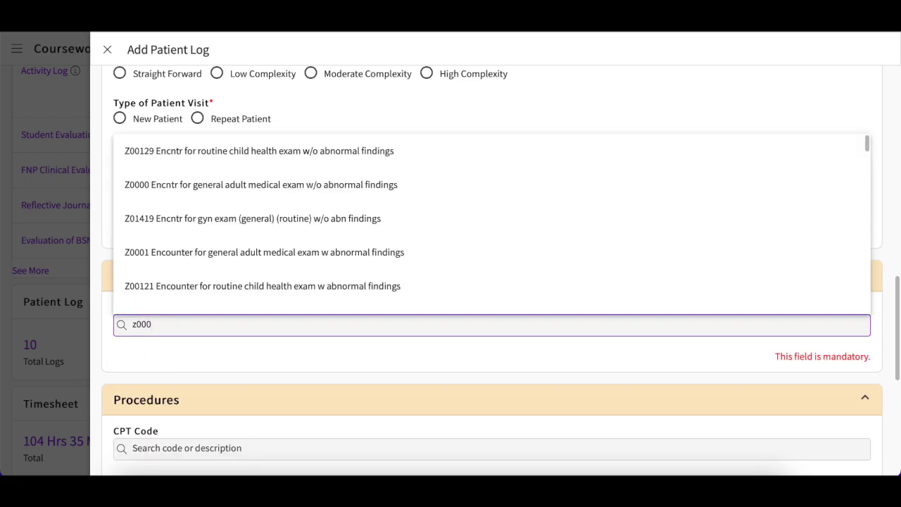
{"action": "left_click", "coordinate": [278, 158]}
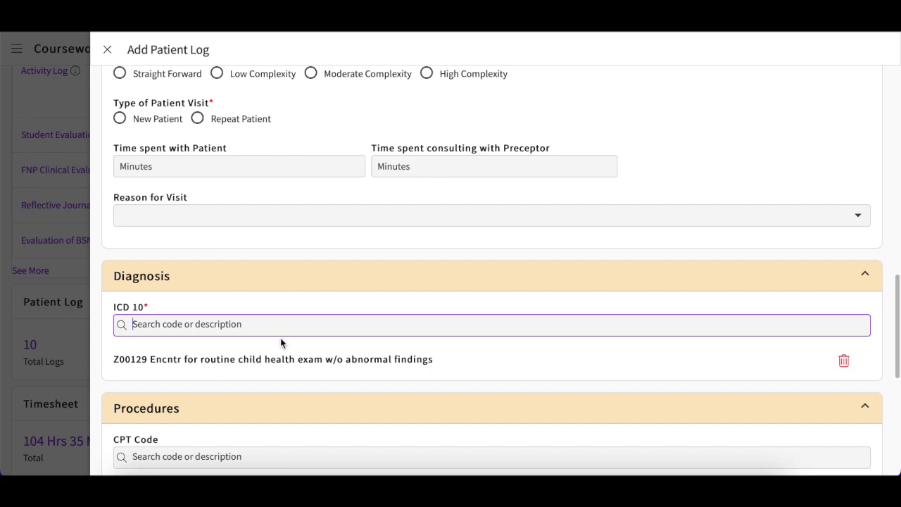
{"action": "scroll", "coordinate": [338, 384], "scroll_direction": "down", "scroll_amount": 1}
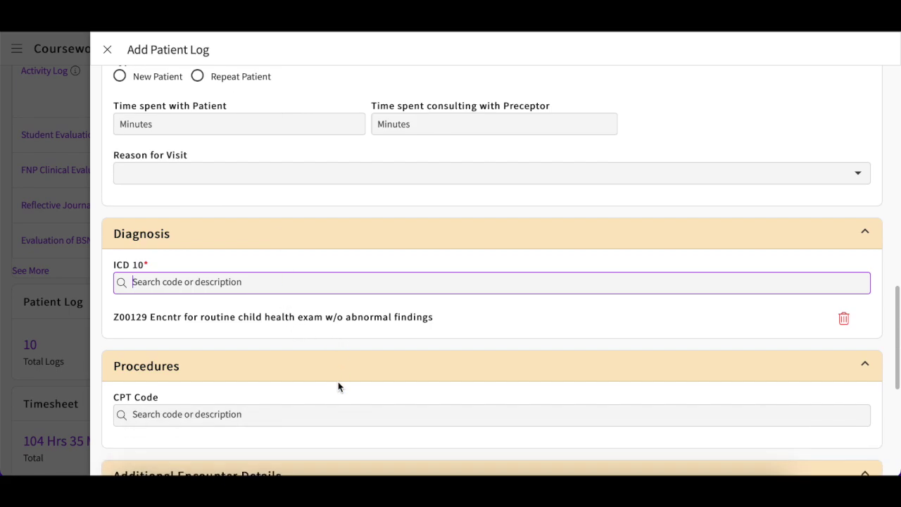
{"action": "scroll", "coordinate": [338, 384], "scroll_direction": "down", "scroll_amount": 1}
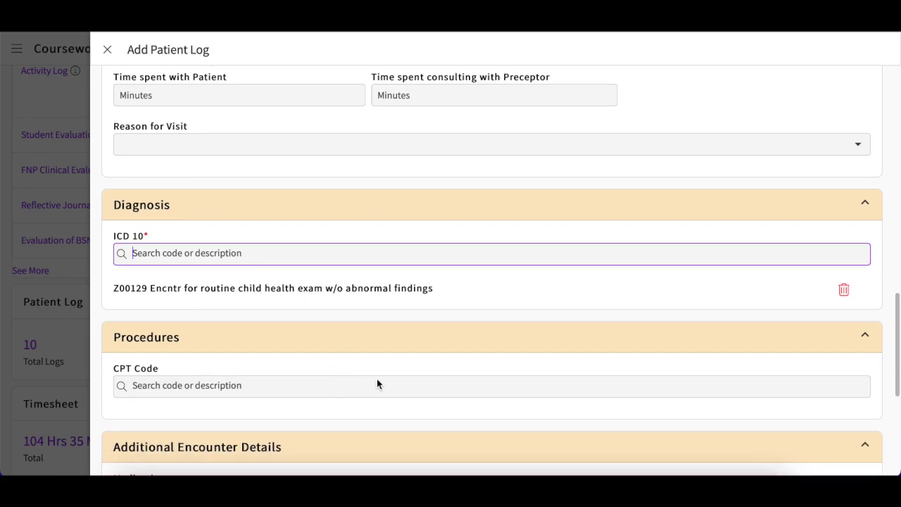
Remove the Z00129 diagnosis from the patient log and add CPT code 93010, routine electrocardiogram interpretation and report only
{"action": "left_click", "coordinate": [844, 290]}
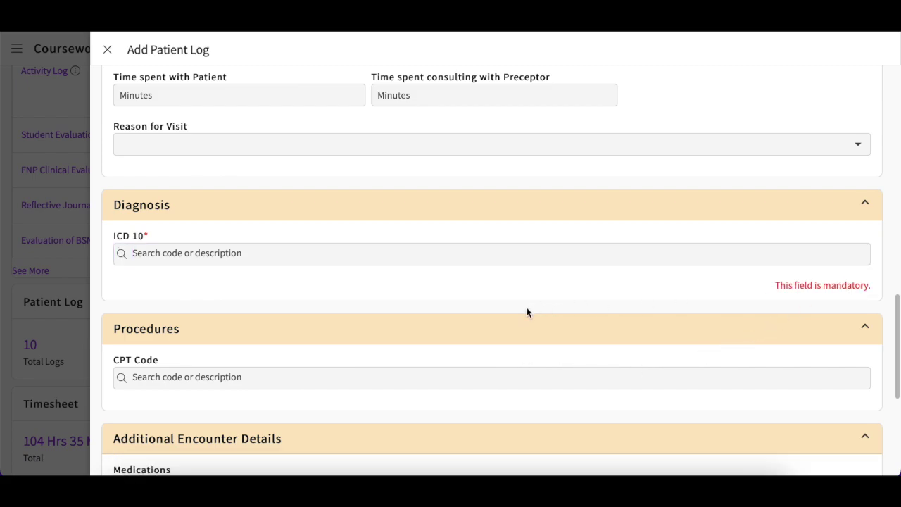
{"action": "scroll", "coordinate": [526, 310], "scroll_direction": "down", "scroll_amount": 1}
{"action": "scroll", "coordinate": [526, 308], "scroll_direction": "down", "scroll_amount": 1}
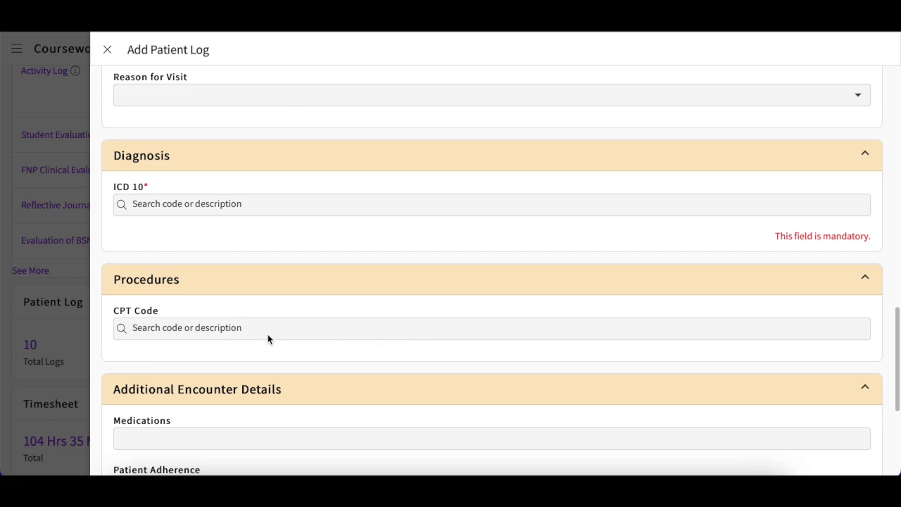
{"action": "left_click", "coordinate": [250, 326]}
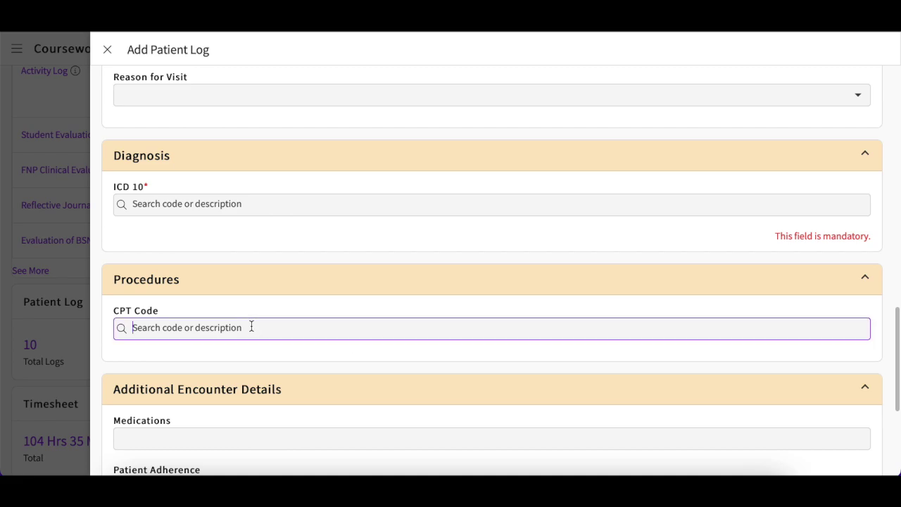
{"action": "type", "text": "dj"}
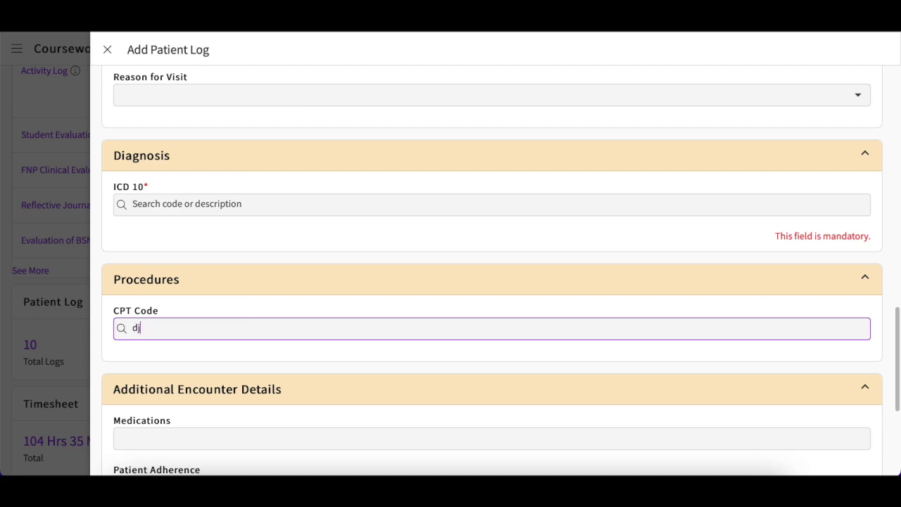
{"action": "key", "text": "BackSpace"}
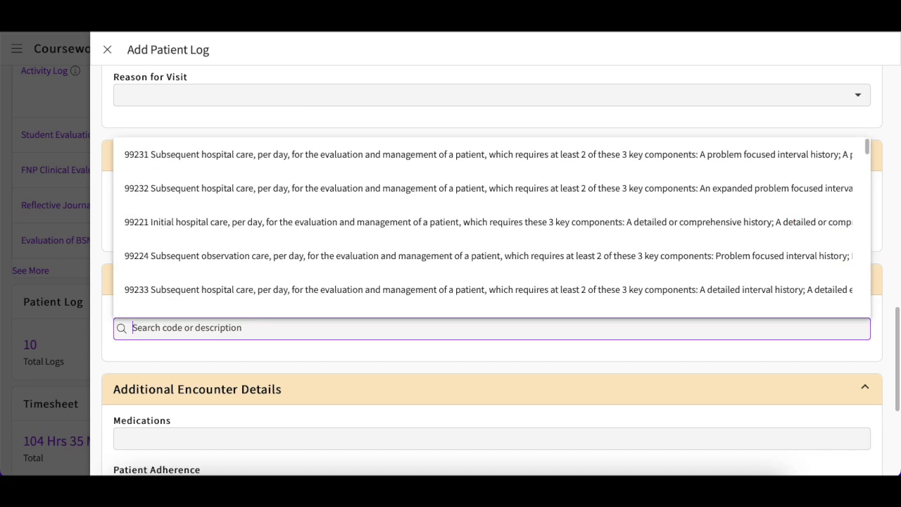
{"action": "type", "text": "el"}
{"action": "left_click", "coordinate": [222, 185]}
Set Patient Adherence to Caretaker Failure in the additional encounter details, and save the patient log without submitting it
{"action": "scroll", "coordinate": [244, 317], "scroll_direction": "down", "scroll_amount": 1}
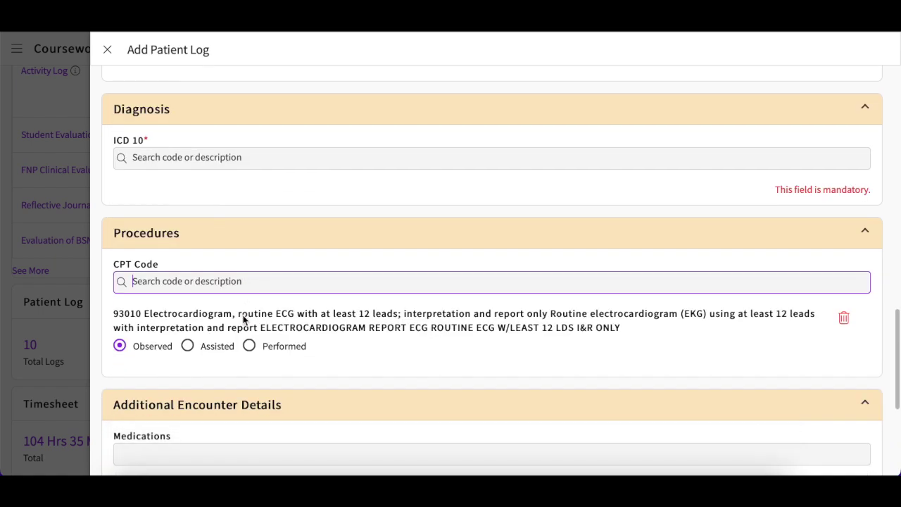
{"action": "scroll", "coordinate": [232, 362], "scroll_direction": "down", "scroll_amount": 3}
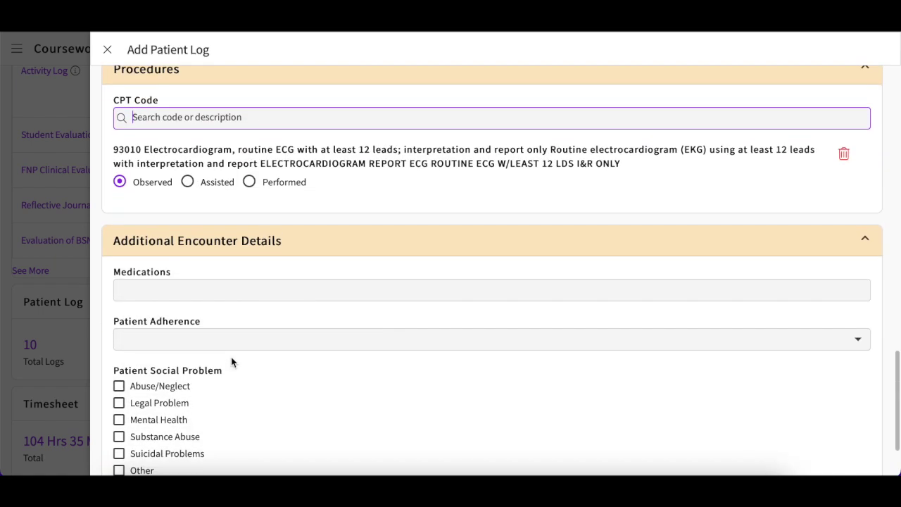
{"action": "scroll", "coordinate": [231, 362], "scroll_direction": "down", "scroll_amount": 1}
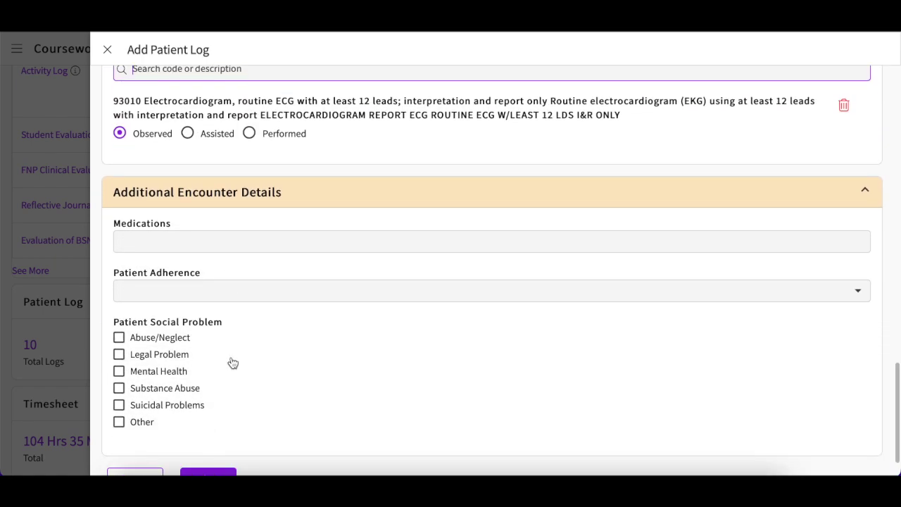
{"action": "left_click", "coordinate": [230, 237]}
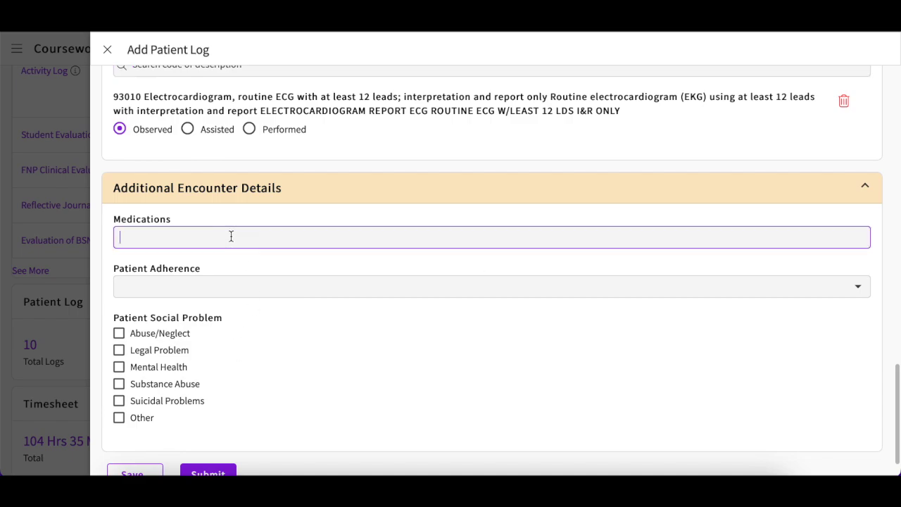
{"action": "scroll", "coordinate": [231, 296], "scroll_direction": "down", "scroll_amount": 1}
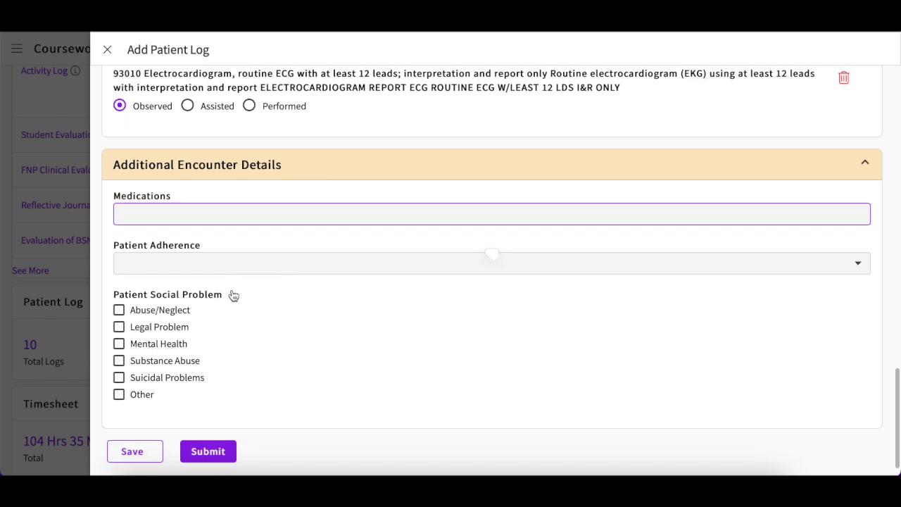
{"action": "left_click", "coordinate": [229, 270]}
{"action": "left_click", "coordinate": [241, 260]}
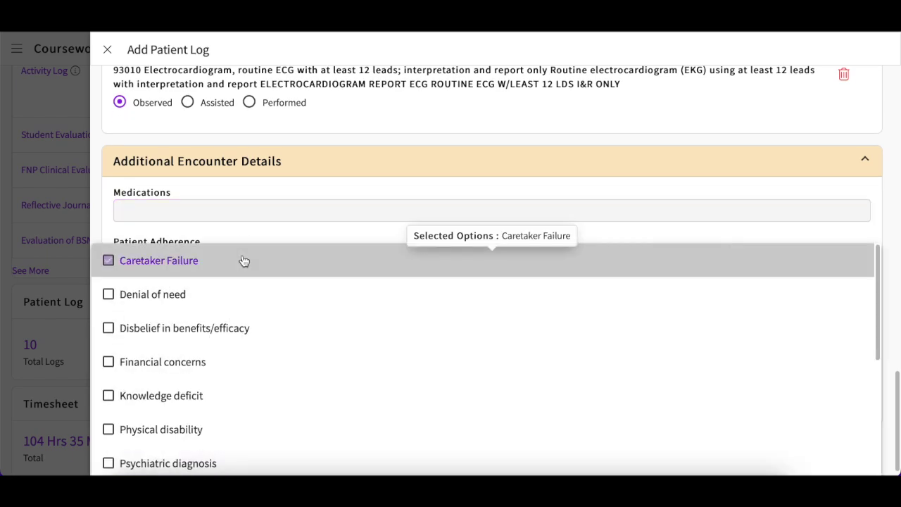
{"action": "left_click", "coordinate": [275, 235]}
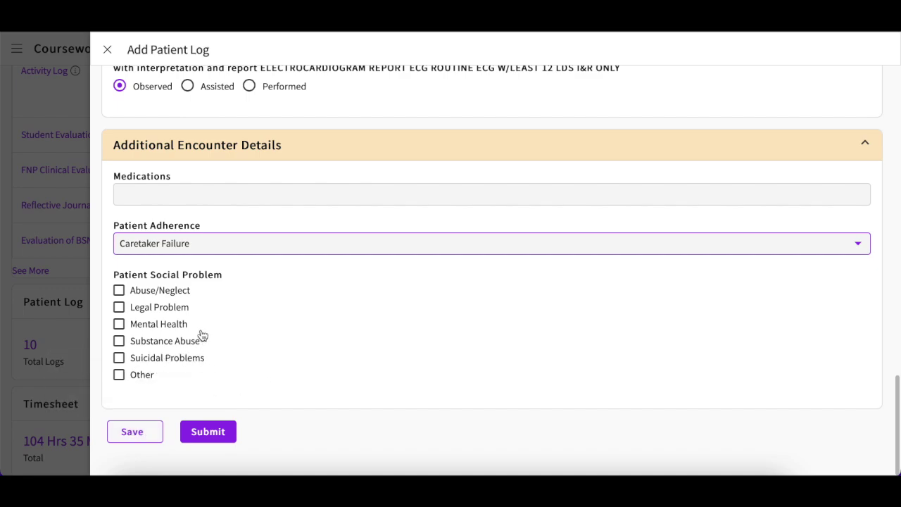
{"action": "left_click", "coordinate": [134, 437]}
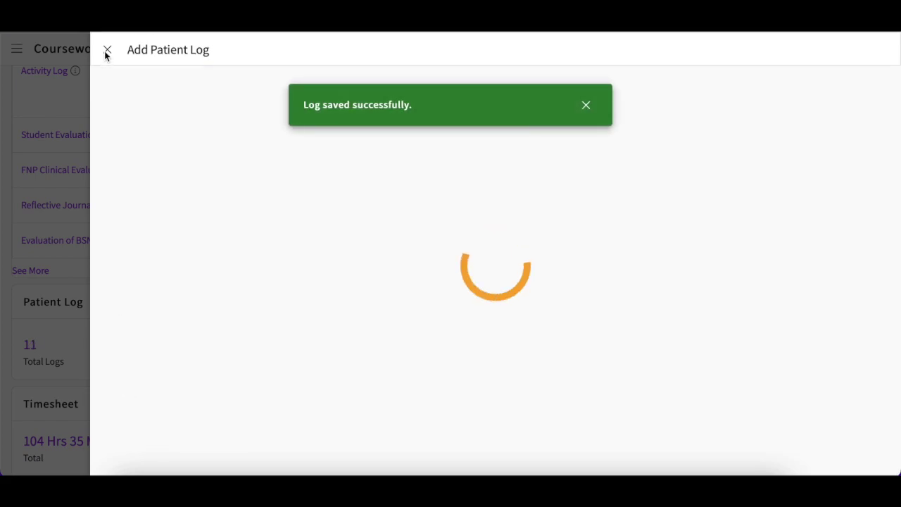
{"action": "left_click", "coordinate": [107, 52]}
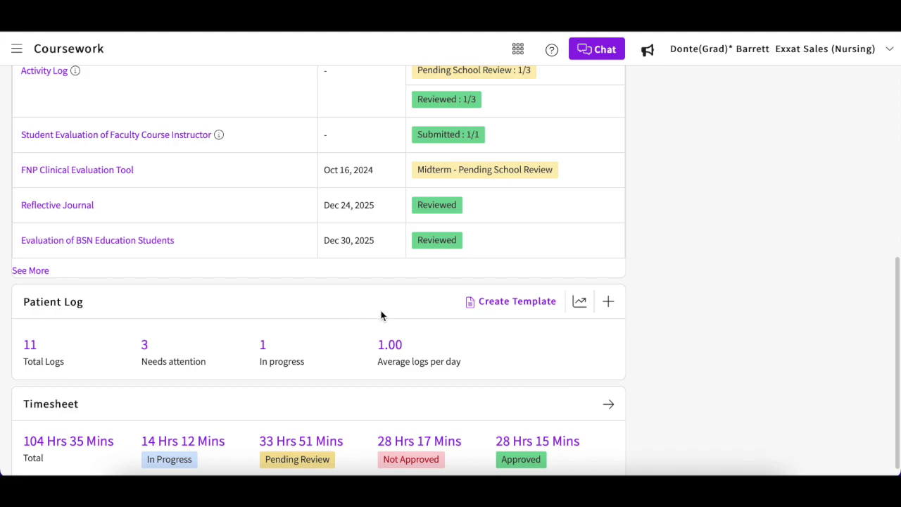
List the course's patient logs that need attention and open the first one
{"action": "scroll", "coordinate": [371, 351], "scroll_direction": "down", "scroll_amount": 1}
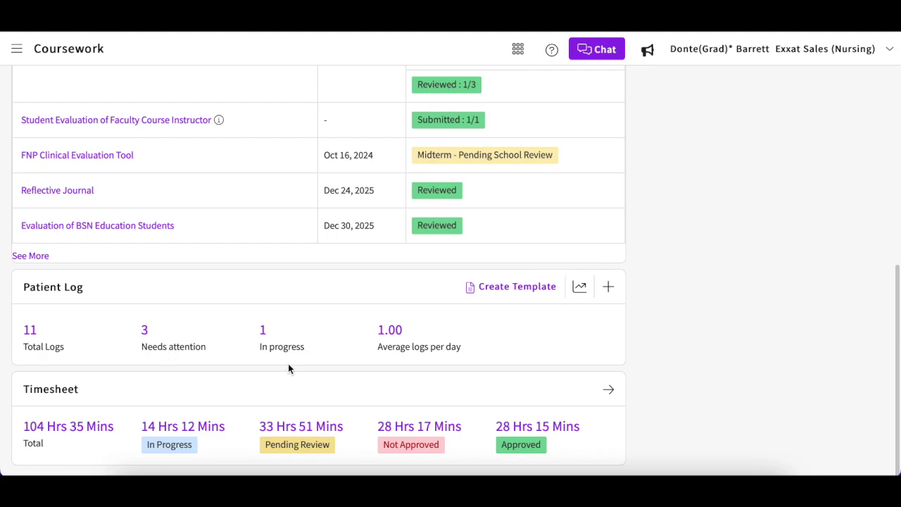
{"action": "left_click", "coordinate": [146, 332]}
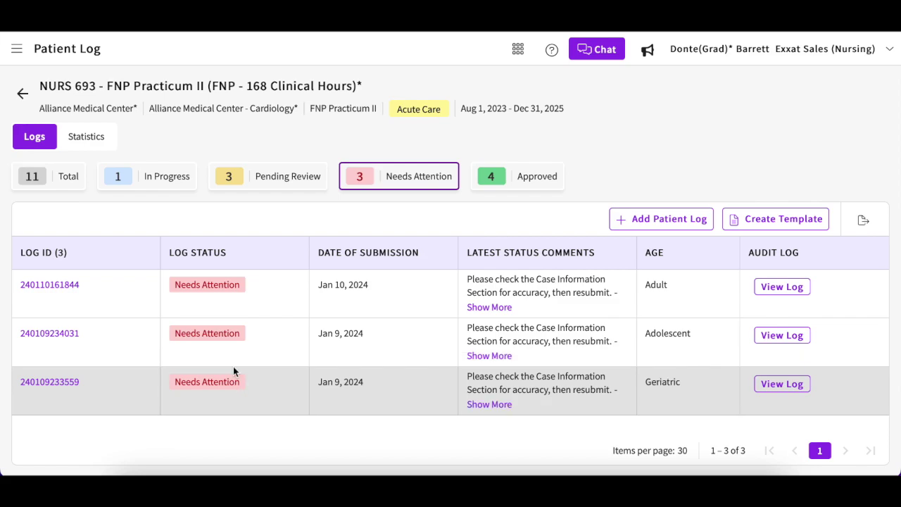
{"action": "left_click", "coordinate": [49, 285]}
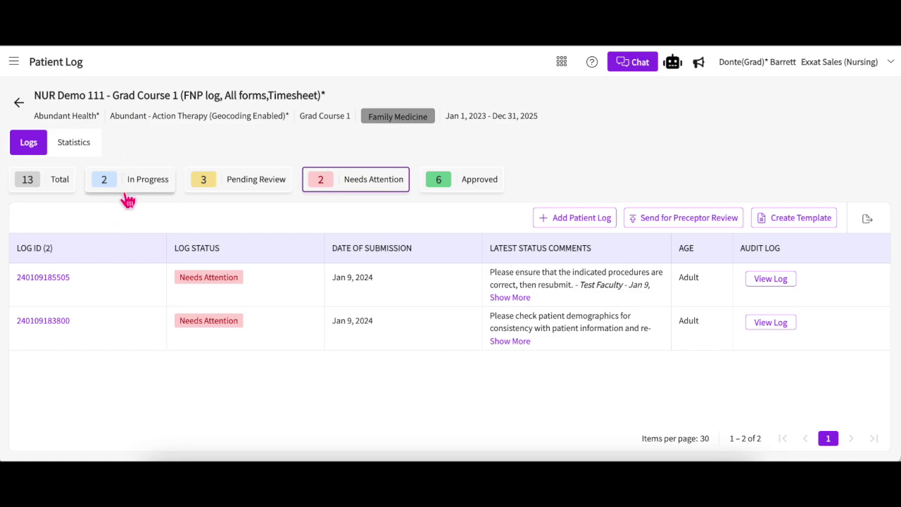
View the first Pending Review patient log, and return to the course activities without editing it
{"action": "left_click", "coordinate": [246, 189]}
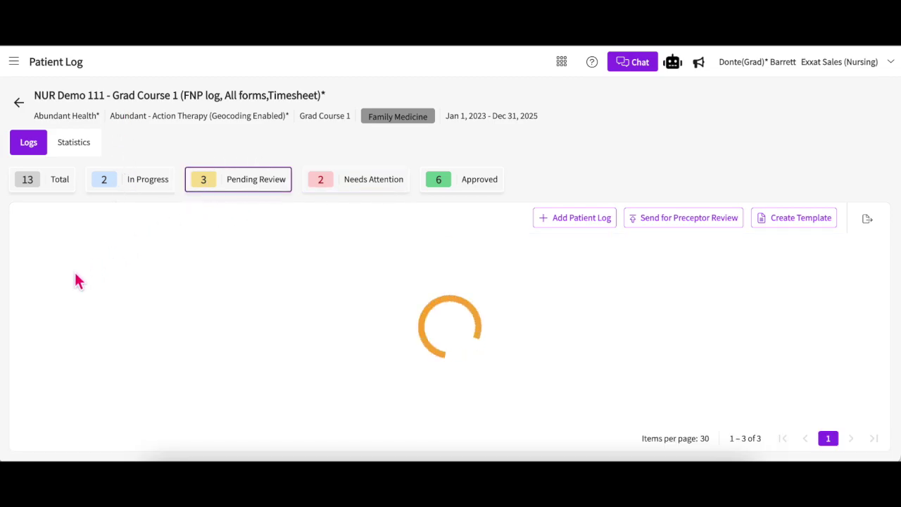
{"action": "left_click", "coordinate": [55, 288]}
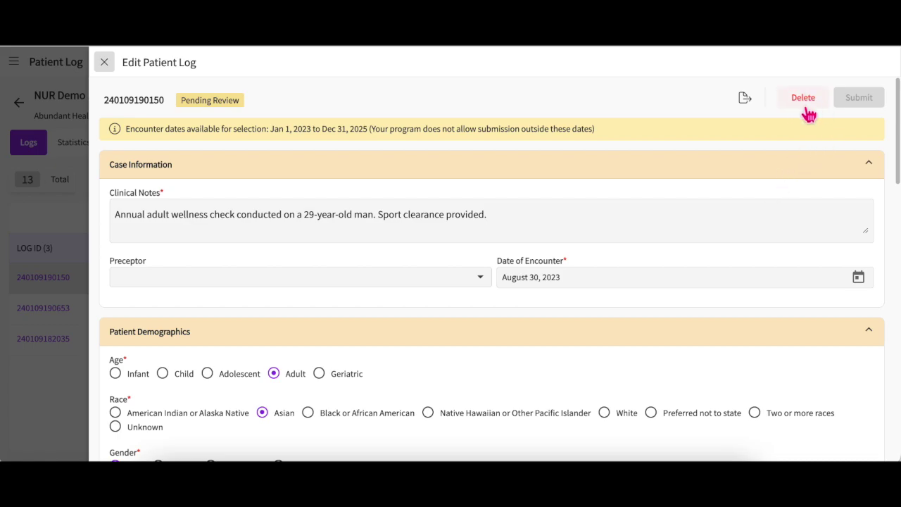
{"action": "left_click", "coordinate": [105, 63]}
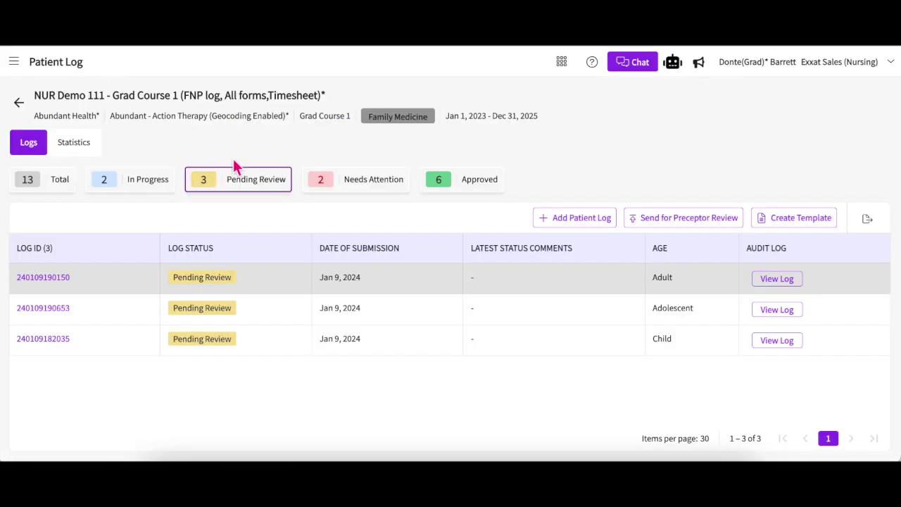
{"action": "left_click", "coordinate": [19, 102]}
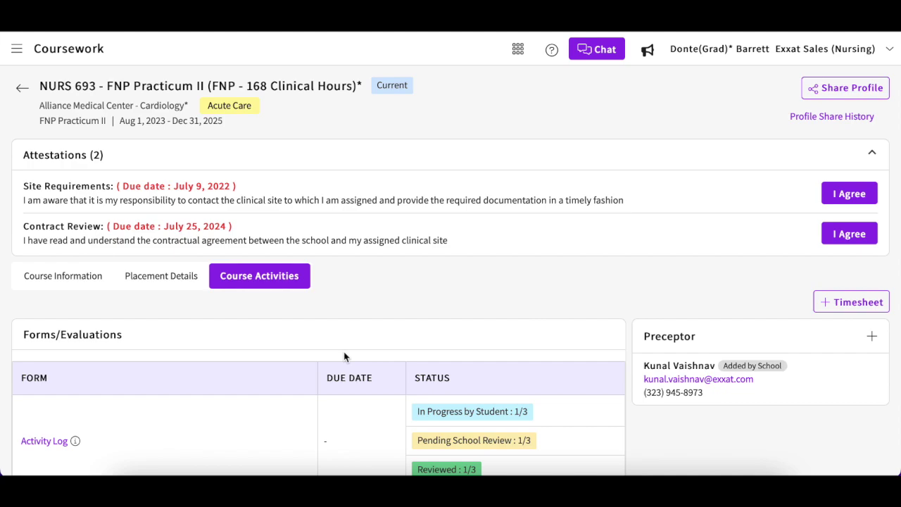
Start a new patient log template named New template, and close the template form without saving
{"action": "scroll", "coordinate": [344, 356], "scroll_direction": "down", "scroll_amount": 5}
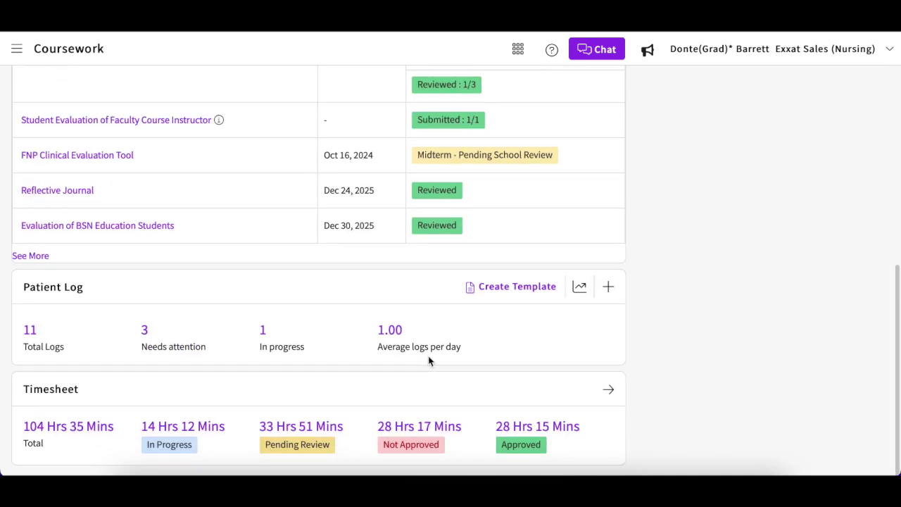
{"action": "left_click", "coordinate": [524, 289]}
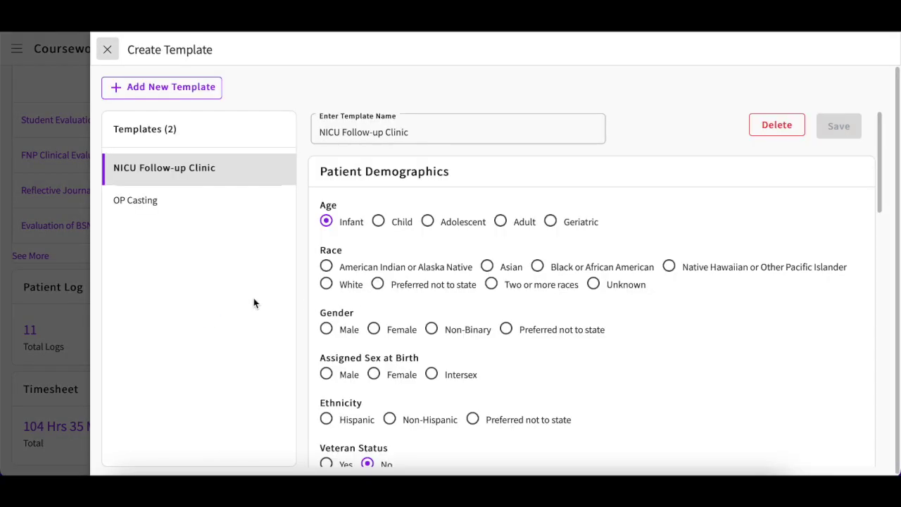
{"action": "left_click", "coordinate": [147, 89]}
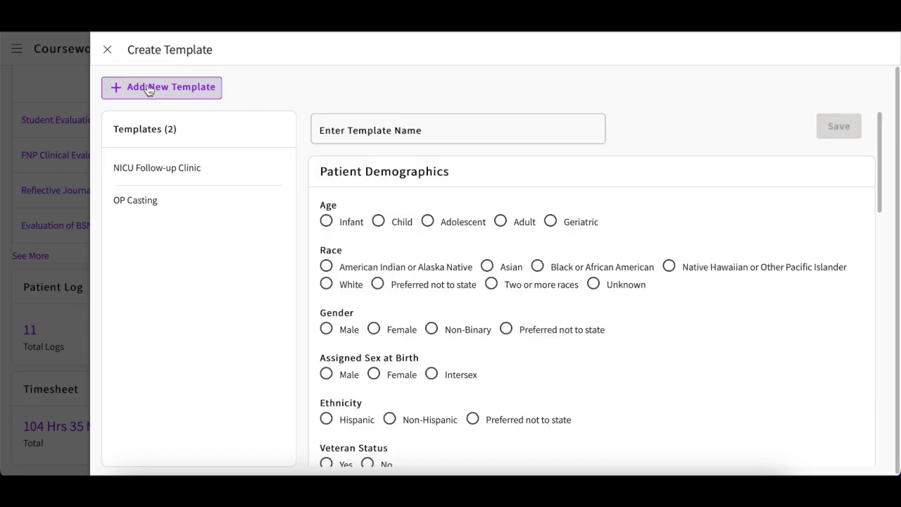
{"action": "left_click", "coordinate": [344, 125]}
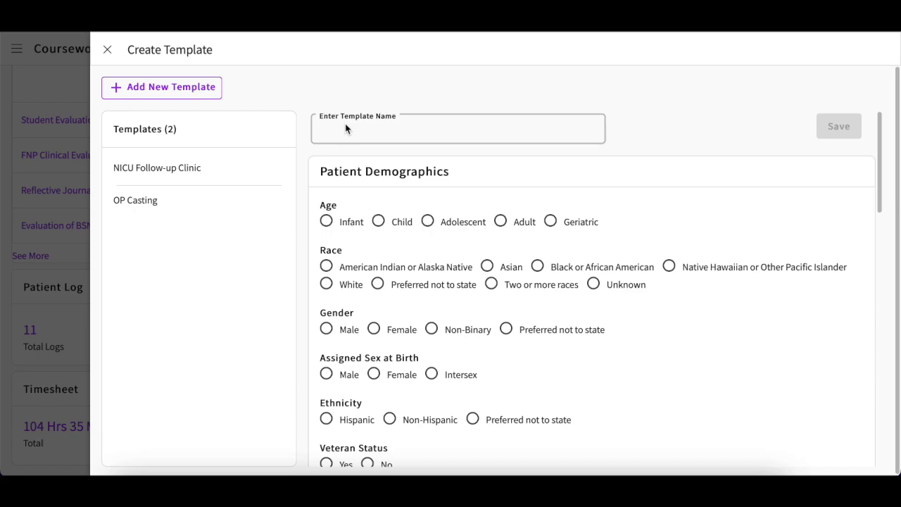
{"action": "type", "text": "New template"}
{"action": "scroll", "coordinate": [429, 258], "scroll_direction": "down", "scroll_amount": 1}
{"action": "scroll", "coordinate": [429, 259], "scroll_direction": "up", "scroll_amount": 1}
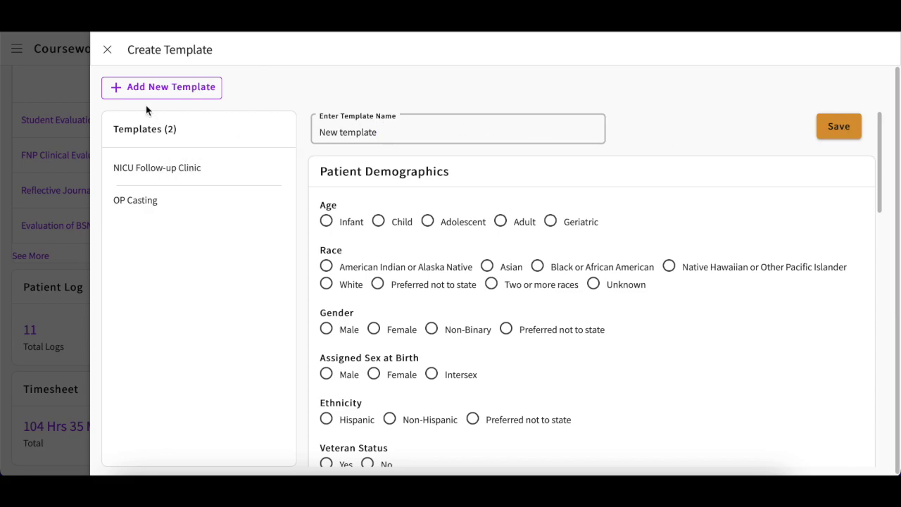
{"action": "left_click", "coordinate": [107, 49]}
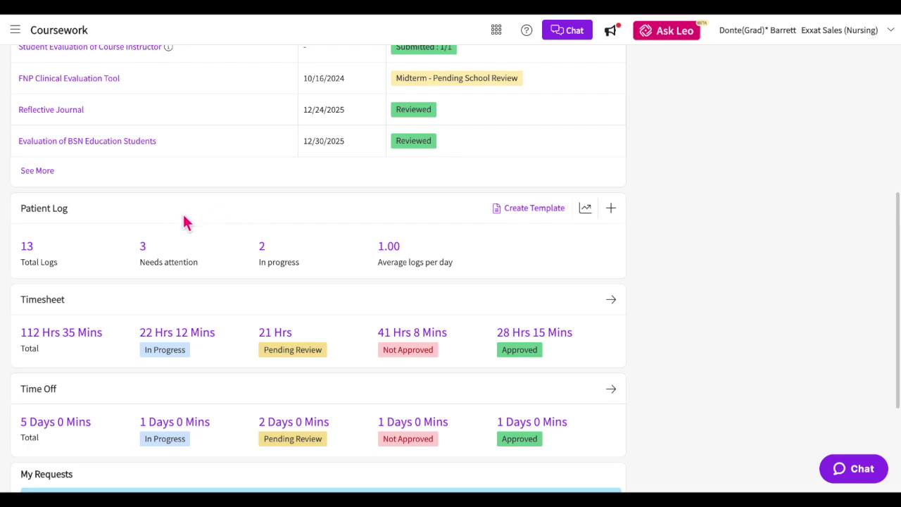
List all of the course's patient logs and open the option to send logs for preceptor review
{"action": "left_click", "coordinate": [39, 256]}
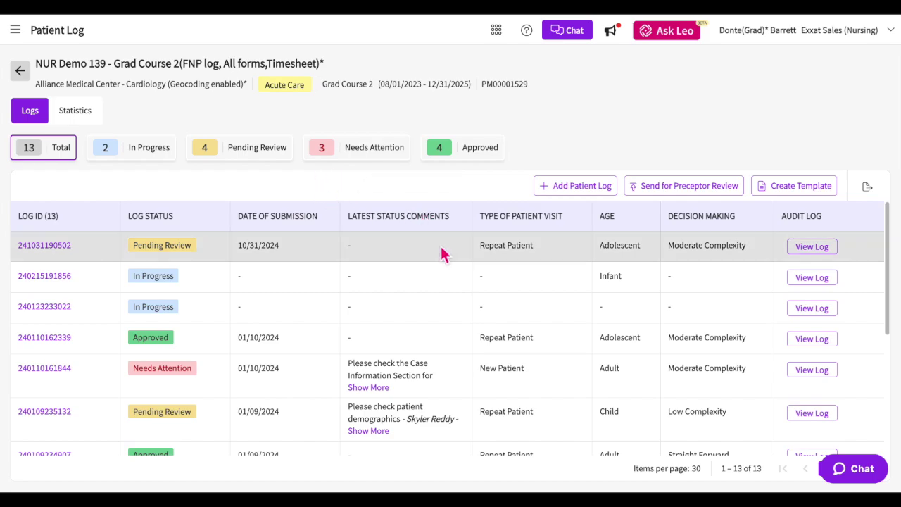
{"action": "left_click", "coordinate": [659, 187]}
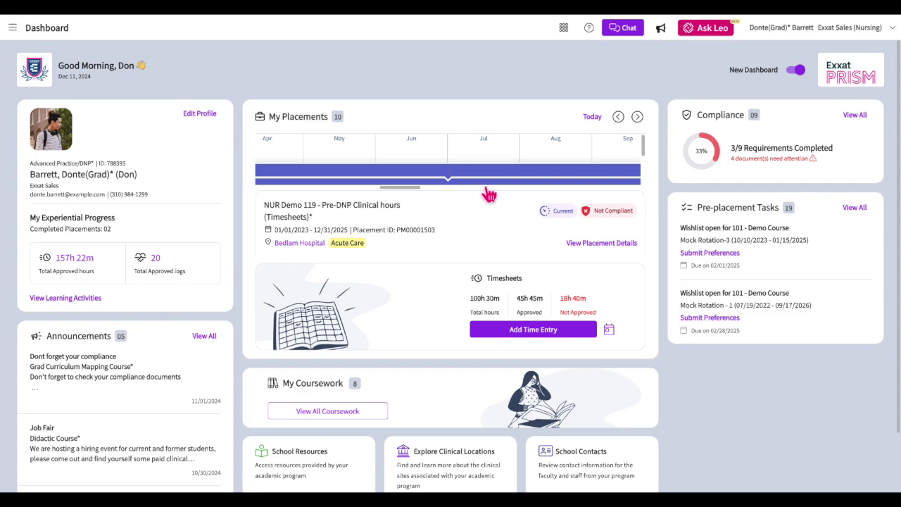
Bring up the NUR Demo 113 - Grad Course 3 placement on the dashboard, and preview its Add Patient Log form and patient log calendar
{"action": "scroll", "coordinate": [489, 195], "scroll_direction": "right", "scroll_amount": 3}
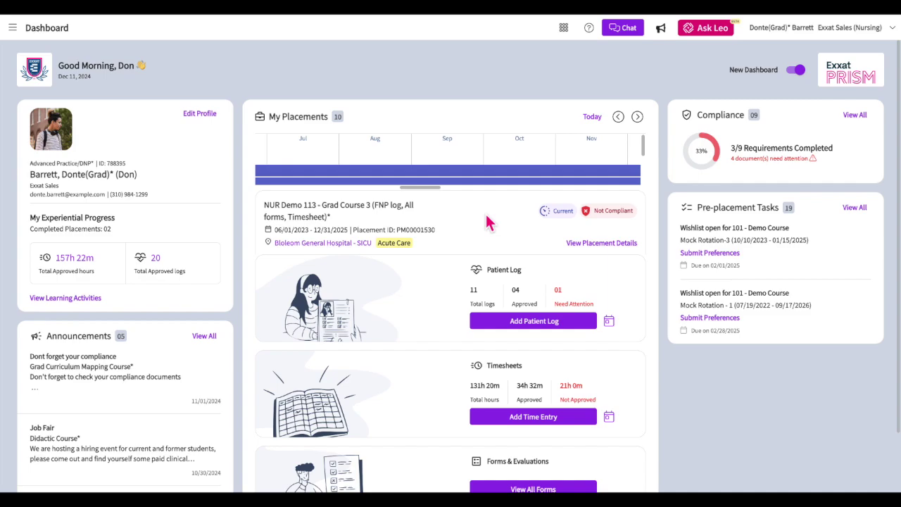
{"action": "scroll", "coordinate": [489, 221], "scroll_direction": "down", "scroll_amount": 1}
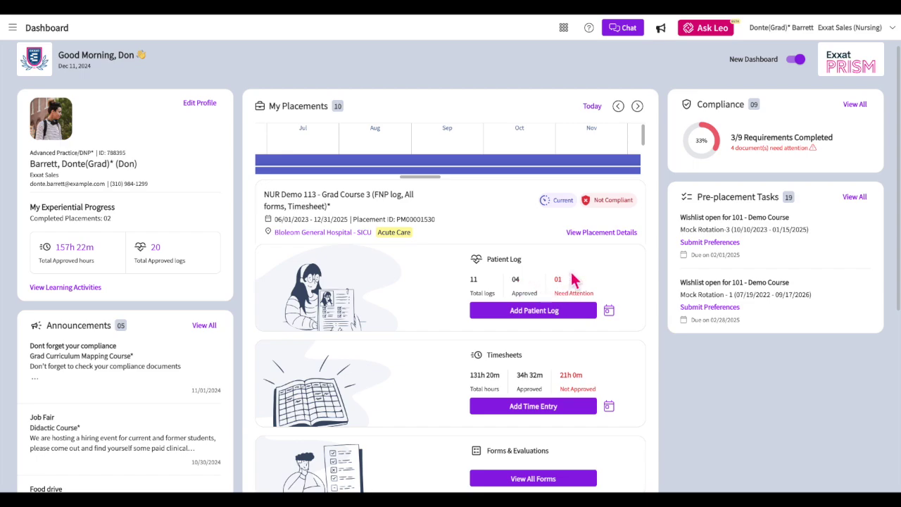
{"action": "left_click", "coordinate": [546, 312]}
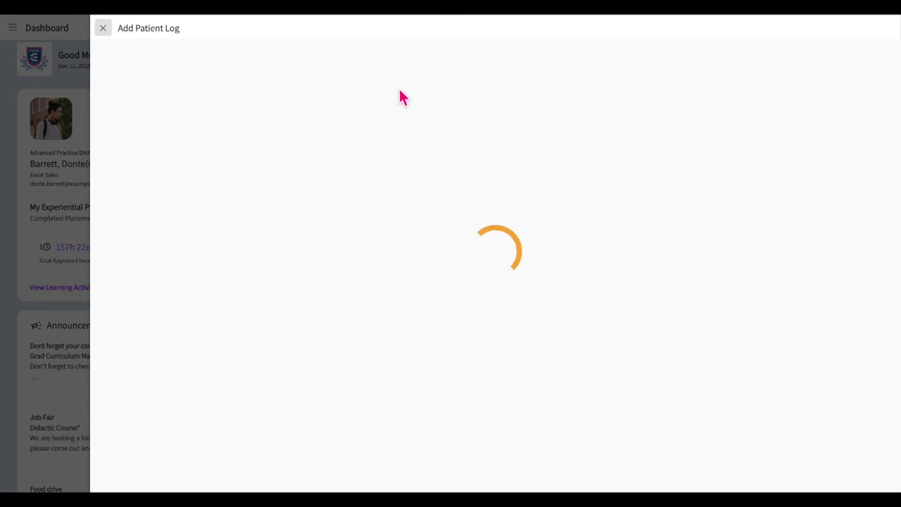
{"action": "left_click", "coordinate": [103, 28]}
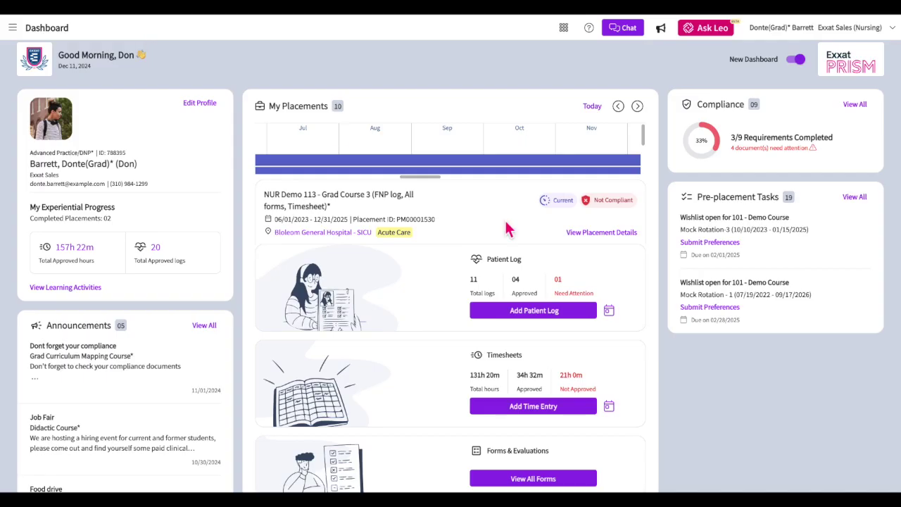
{"action": "left_click", "coordinate": [611, 313]}
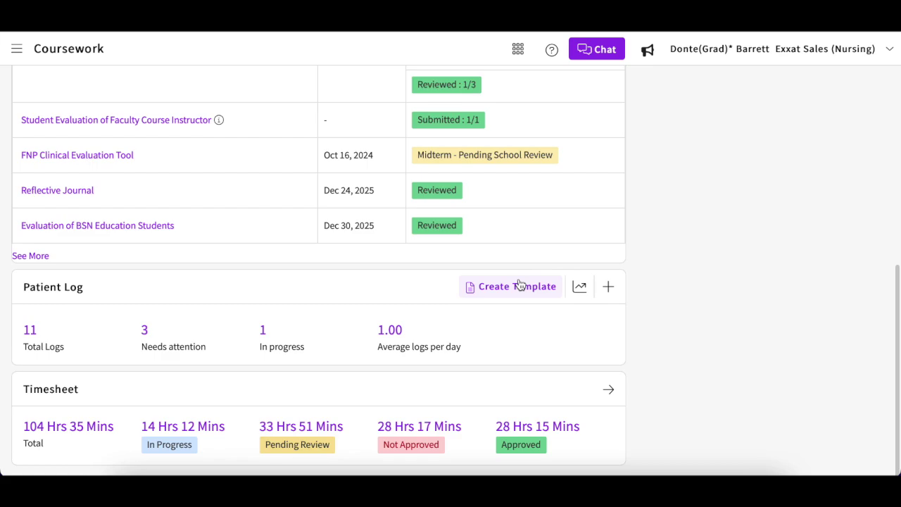
Open the patient log statistics for the FNP Practicum II course and review the rotation figures and log chart
{"action": "left_click", "coordinate": [521, 286]}
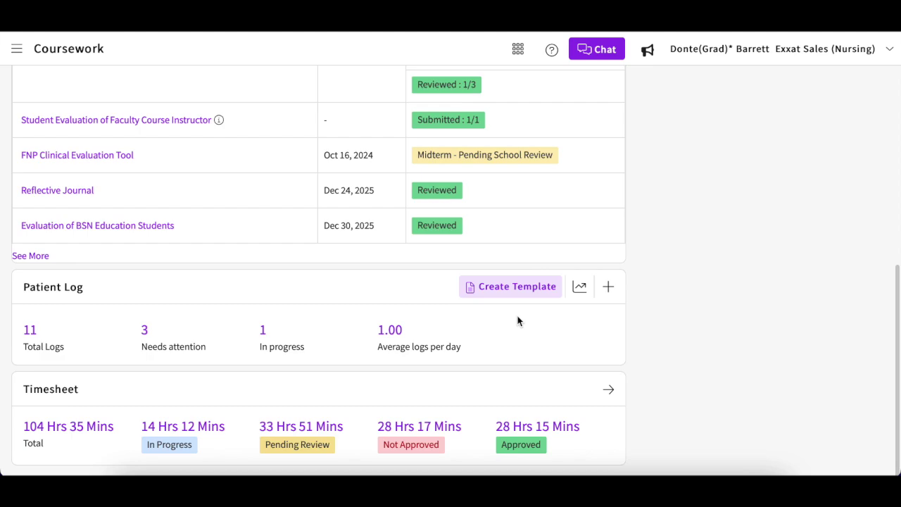
{"action": "left_click", "coordinate": [579, 287]}
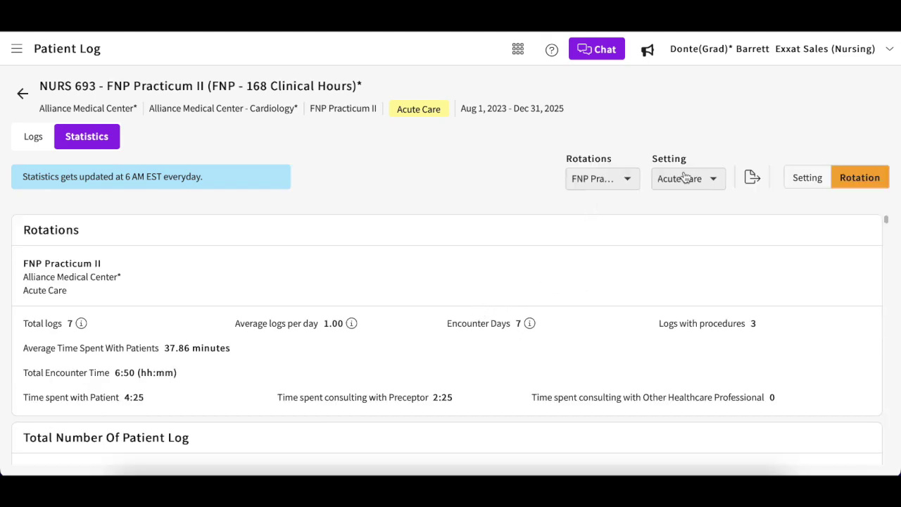
{"action": "scroll", "coordinate": [595, 318], "scroll_direction": "down", "scroll_amount": 1}
{"action": "scroll", "coordinate": [595, 317], "scroll_direction": "down", "scroll_amount": 1}
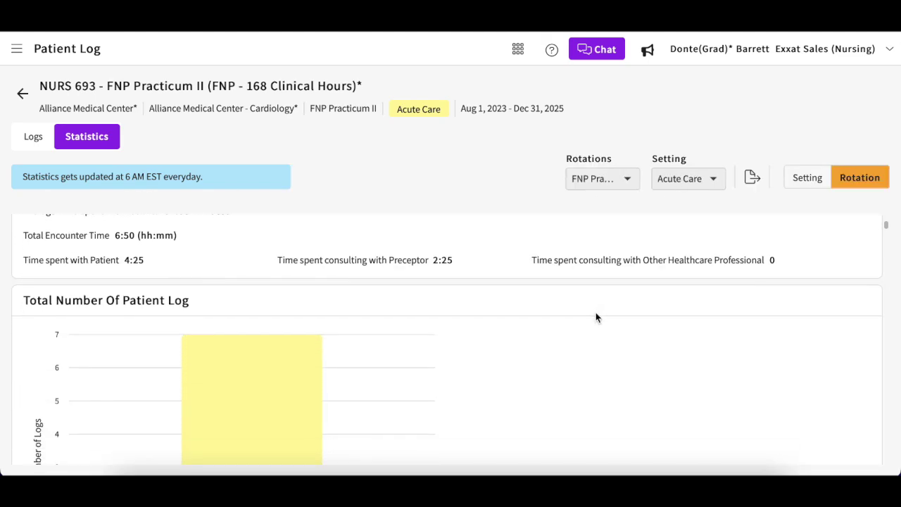
{"action": "scroll", "coordinate": [595, 318], "scroll_direction": "up", "scroll_amount": 2}
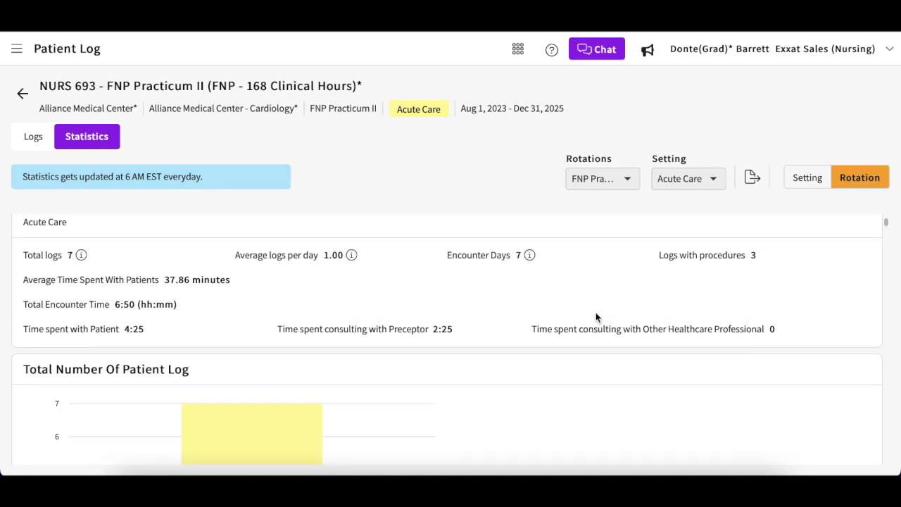
{"action": "scroll", "coordinate": [595, 317], "scroll_direction": "up", "scroll_amount": 1}
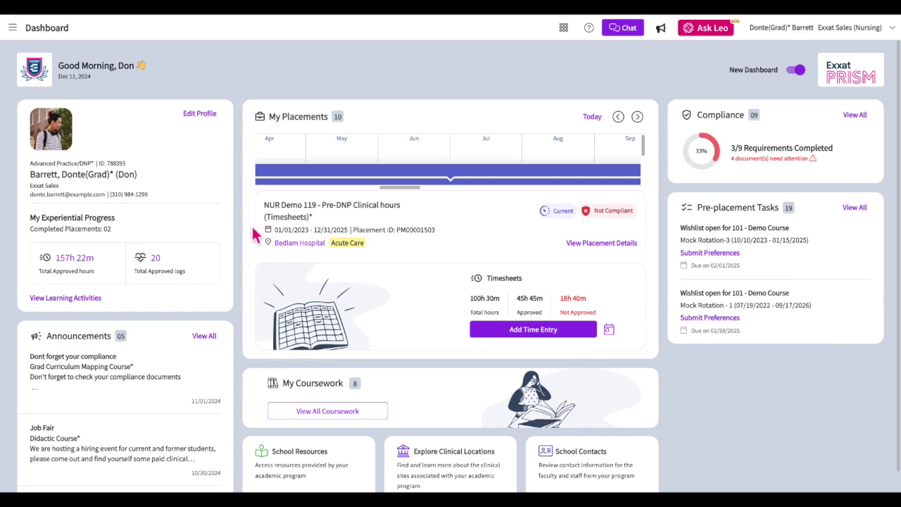
Go to Learning Activities and bring up the list of available reports
{"action": "left_click", "coordinate": [82, 304]}
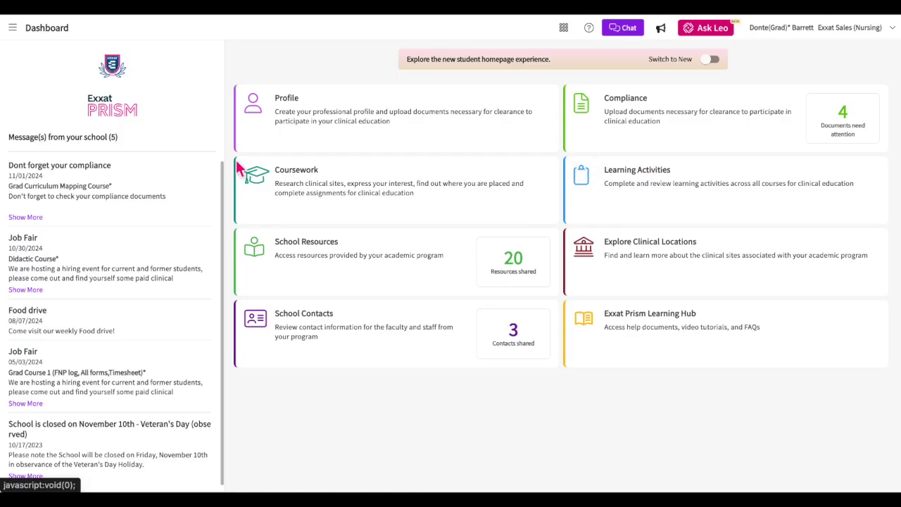
{"action": "left_click", "coordinate": [20, 34]}
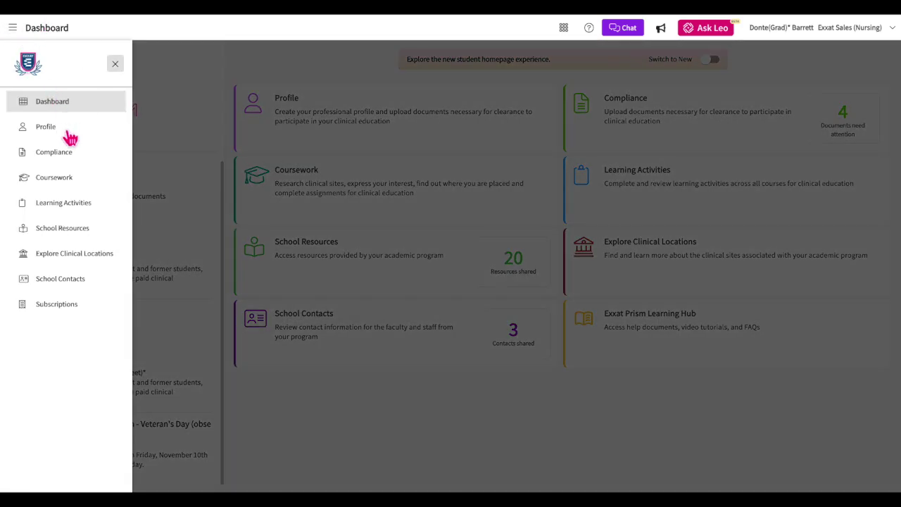
{"action": "left_click", "coordinate": [71, 214]}
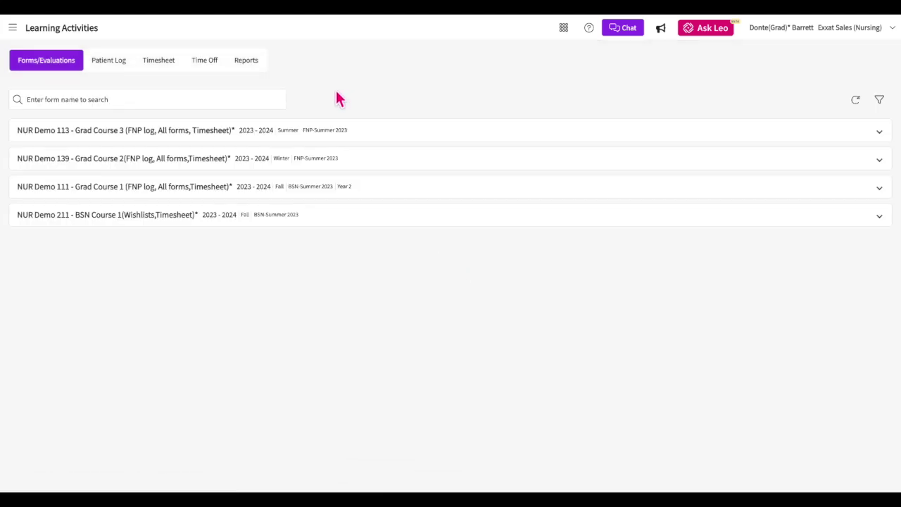
{"action": "left_click", "coordinate": [254, 70]}
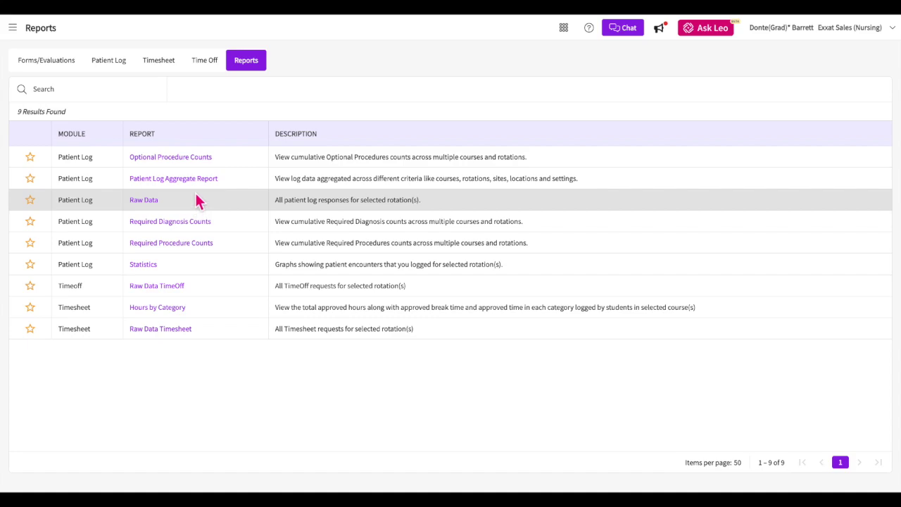
Examine the age and race columns of the FNP Log aggregate report grouped by setting and course offering
{"action": "left_click", "coordinate": [173, 179]}
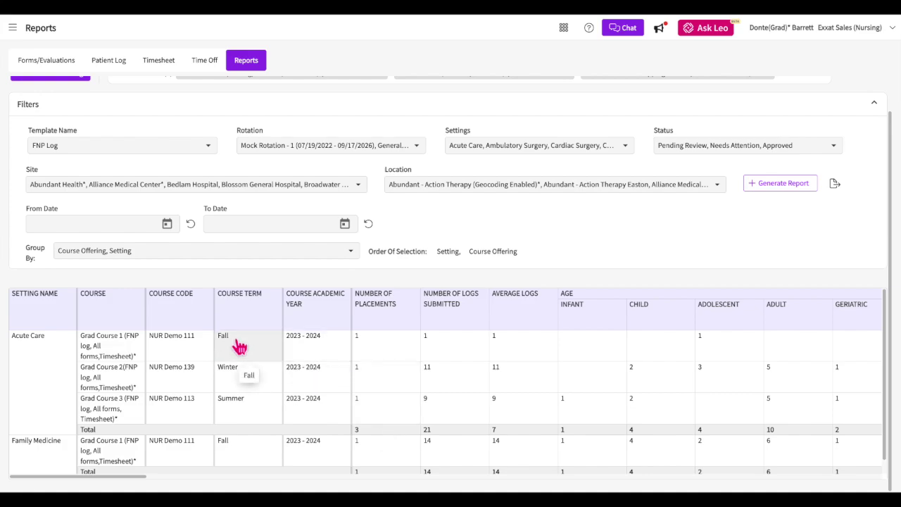
{"action": "scroll", "coordinate": [437, 355], "scroll_direction": "right", "scroll_amount": 2}
{"action": "scroll", "coordinate": [446, 355], "scroll_direction": "right", "scroll_amount": 5}
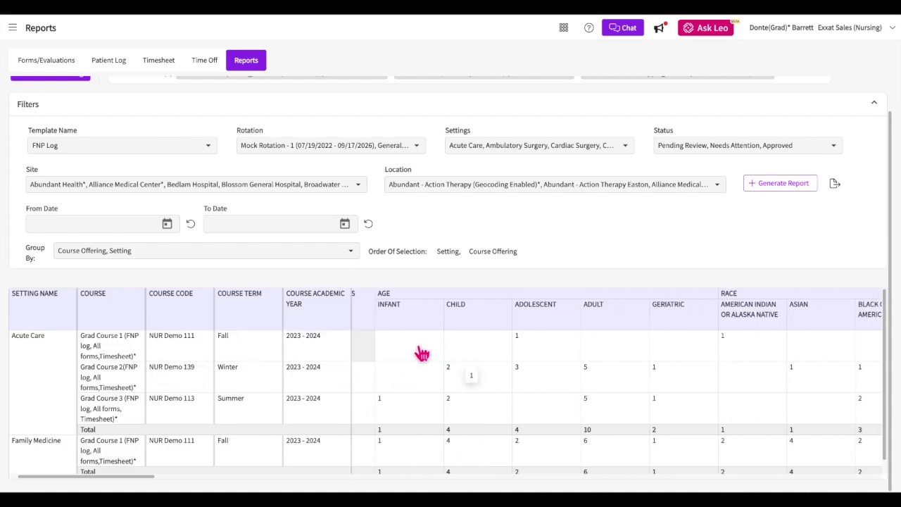
{"action": "scroll", "coordinate": [575, 359], "scroll_direction": "right", "scroll_amount": 6}
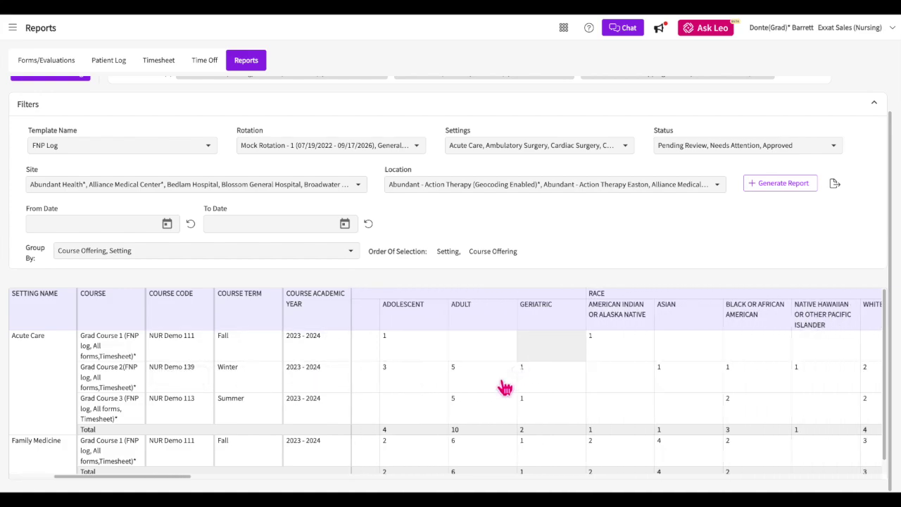
{"action": "scroll", "coordinate": [607, 390], "scroll_direction": "right", "scroll_amount": 11}
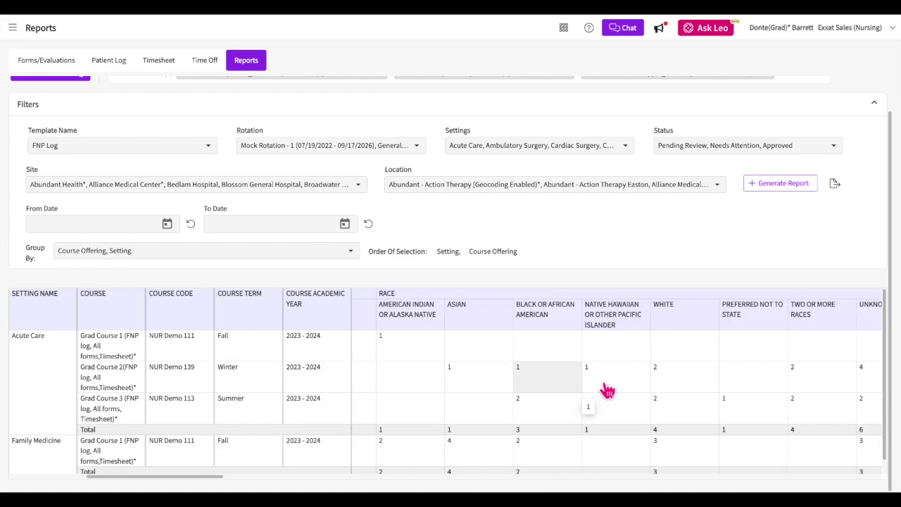
{"action": "scroll", "coordinate": [607, 391], "scroll_direction": "right", "scroll_amount": 3}
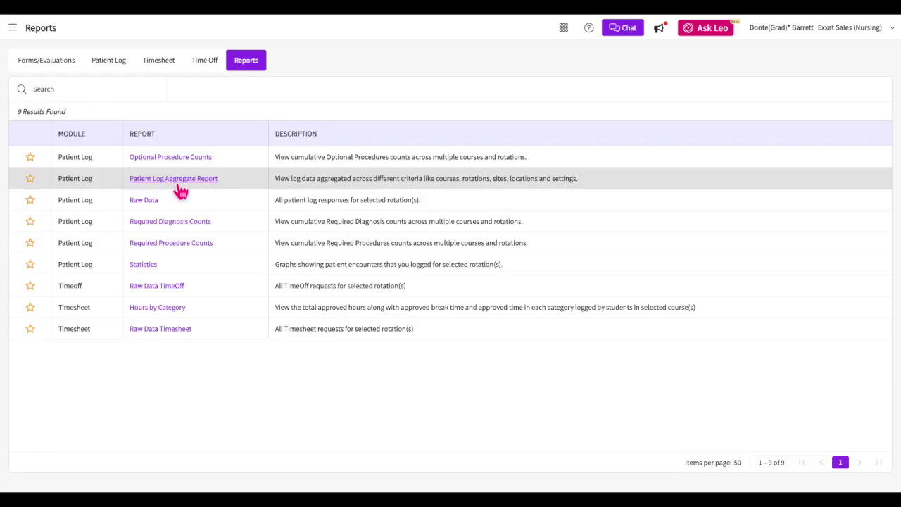
Open the Patient Log Aggregate Report's course offering selection and look over its search criteria and its academic year and term filters
{"action": "left_click", "coordinate": [176, 180]}
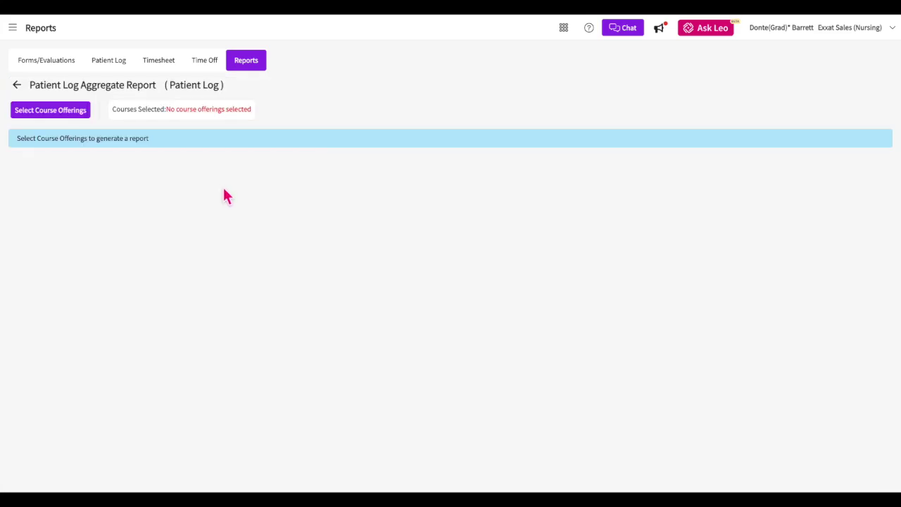
{"action": "left_click", "coordinate": [74, 120]}
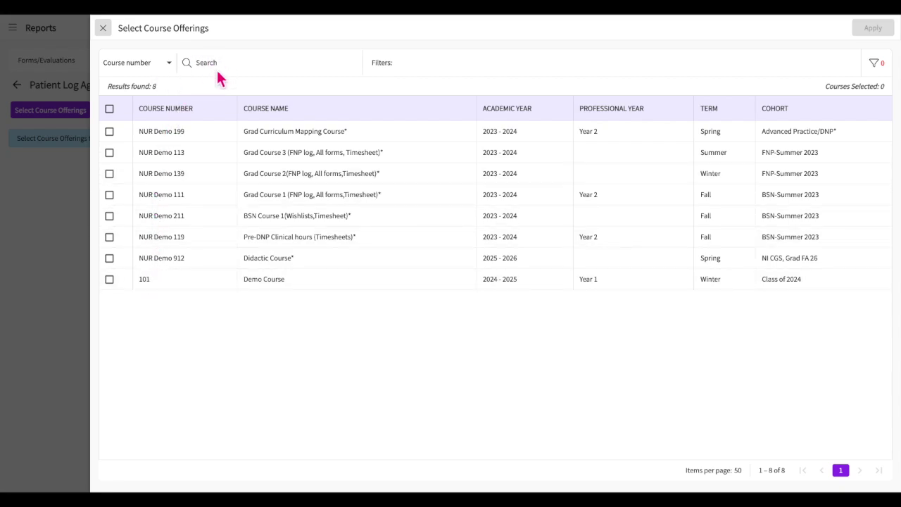
{"action": "left_click", "coordinate": [170, 70]}
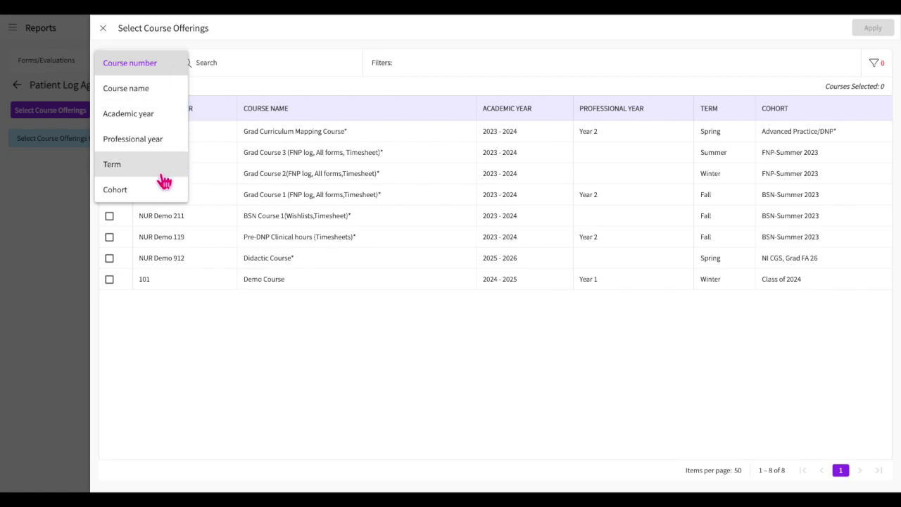
{"action": "left_click", "coordinate": [417, 91]}
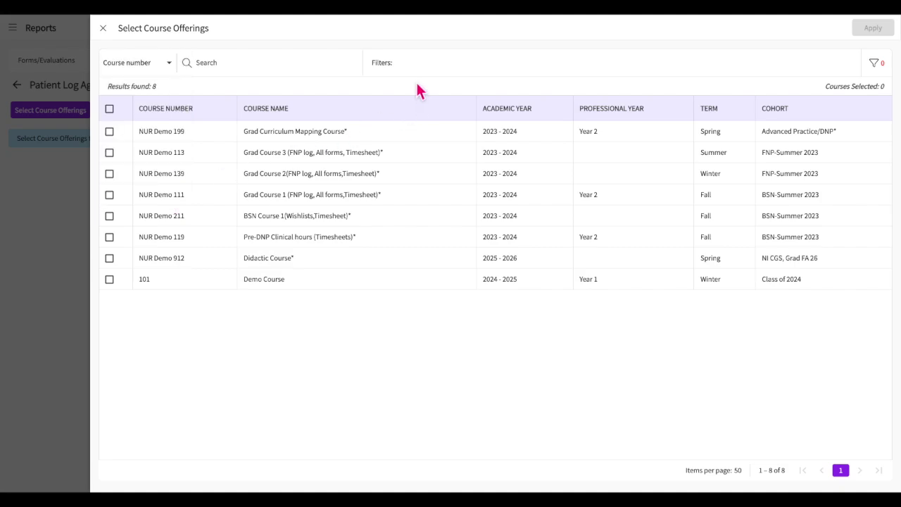
{"action": "left_click", "coordinate": [877, 66]}
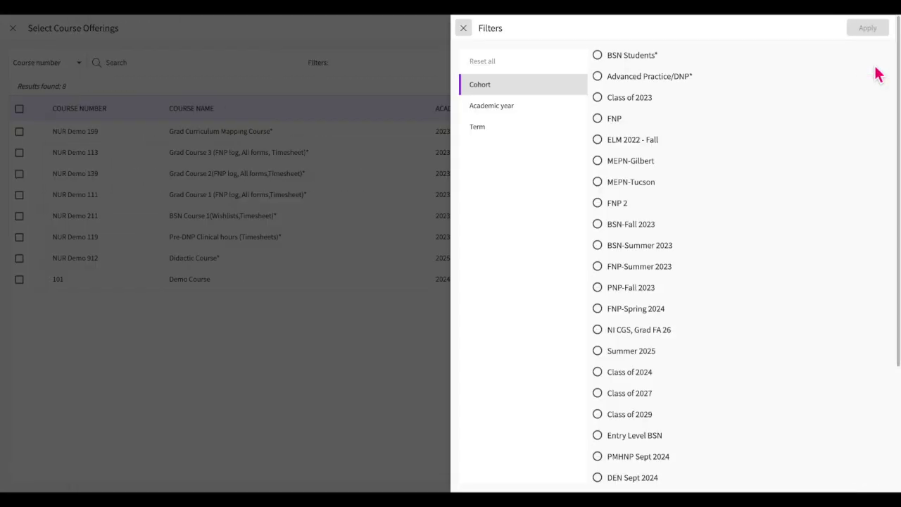
{"action": "left_click", "coordinate": [500, 116]}
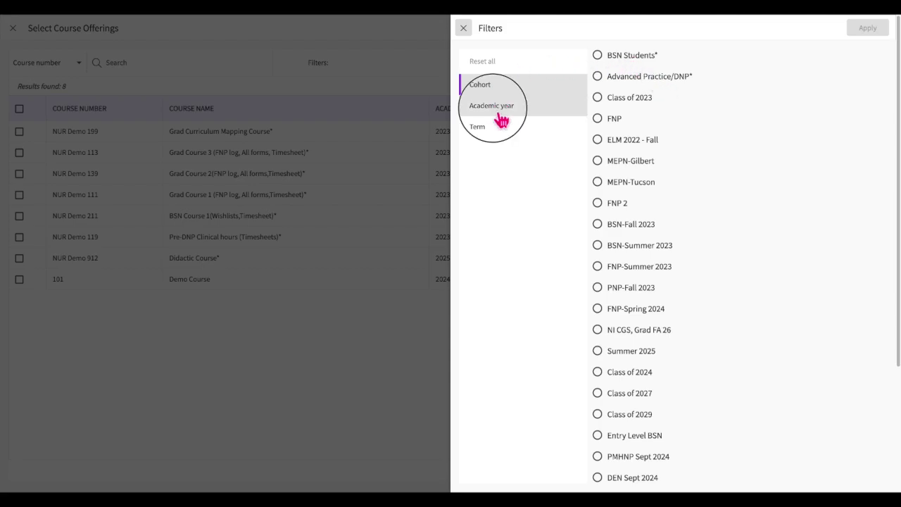
{"action": "left_click", "coordinate": [490, 134]}
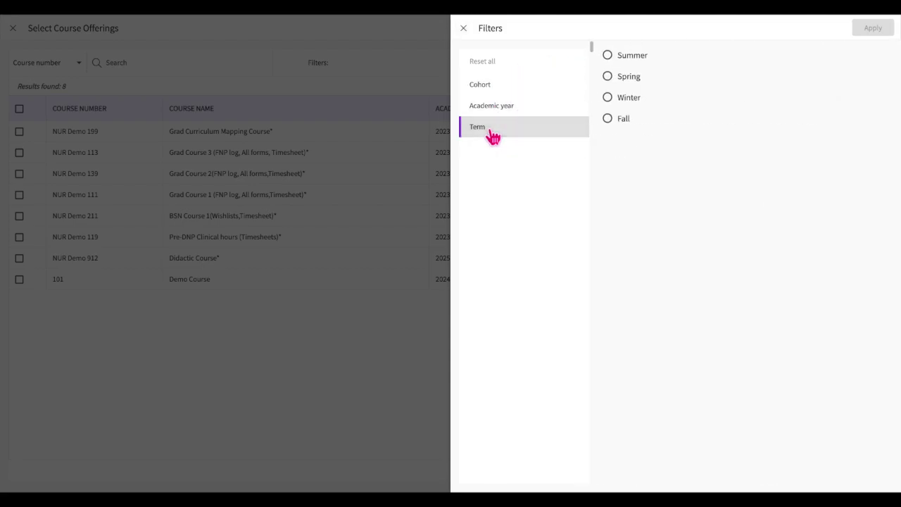
{"action": "left_click", "coordinate": [463, 31]}
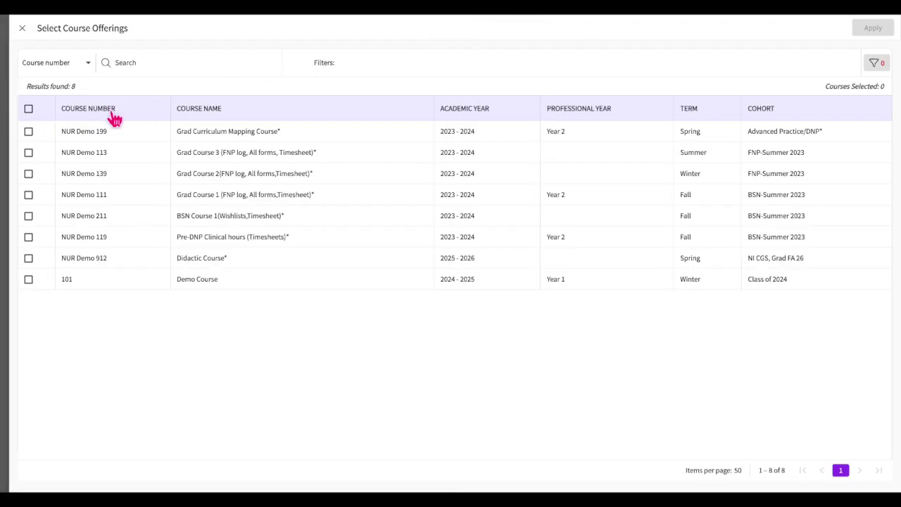
Mark NUR Demo 113 and NUR Demo 211, and extend the selection to all listed course offerings
{"action": "left_click", "coordinate": [110, 152]}
{"action": "left_click", "coordinate": [110, 216]}
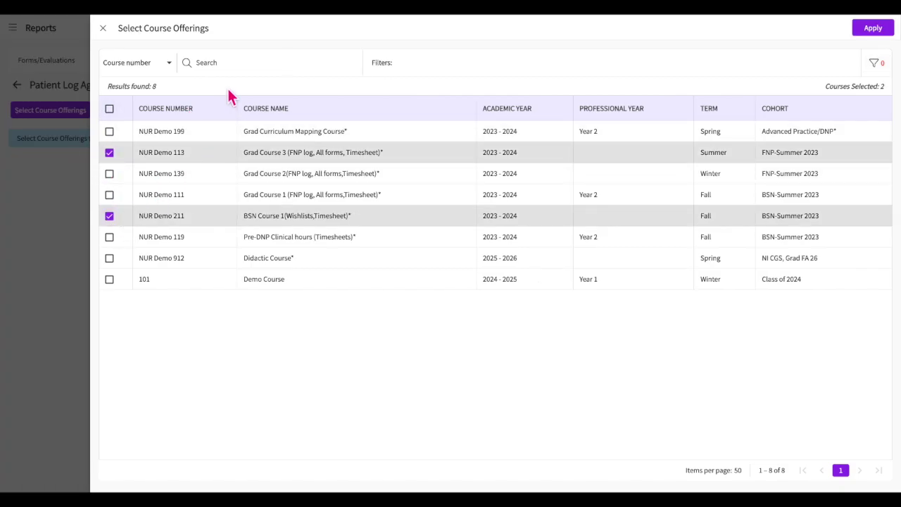
{"action": "left_click", "coordinate": [110, 109]}
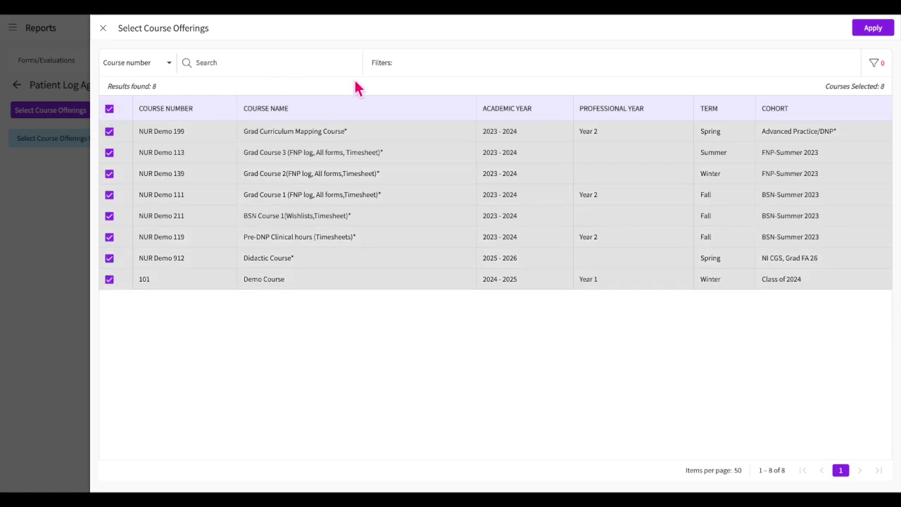
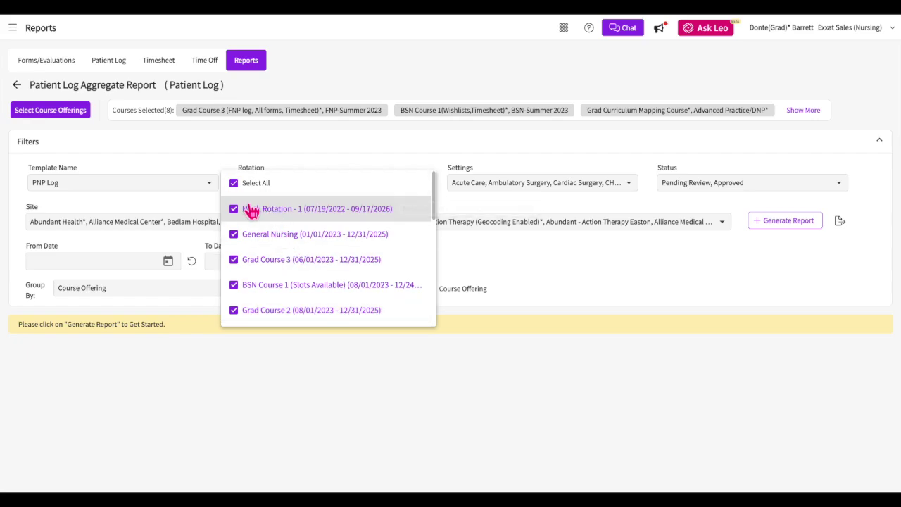
Limit the report's rotation filter to Grad Course 2 (08/01/2023 - 12/31/2025) only
{"action": "left_click", "coordinate": [255, 185]}
{"action": "left_click", "coordinate": [270, 311]}
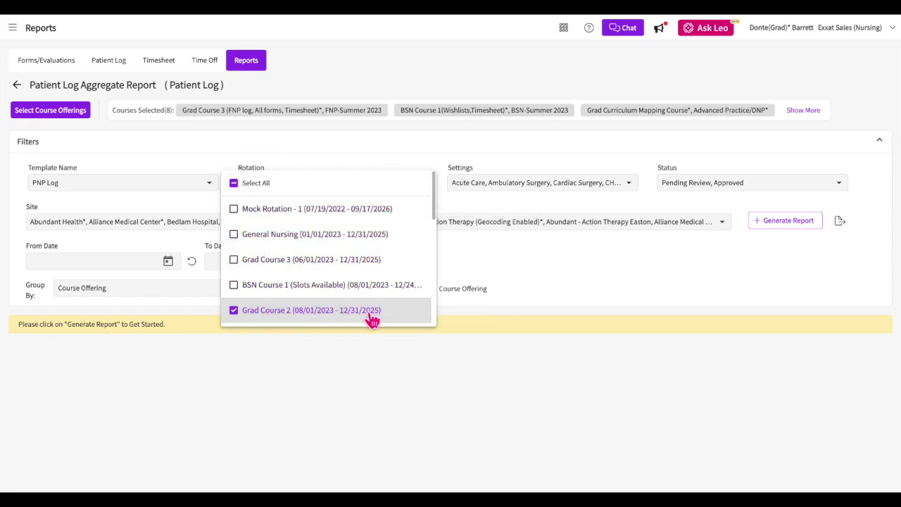
{"action": "left_click", "coordinate": [535, 211]}
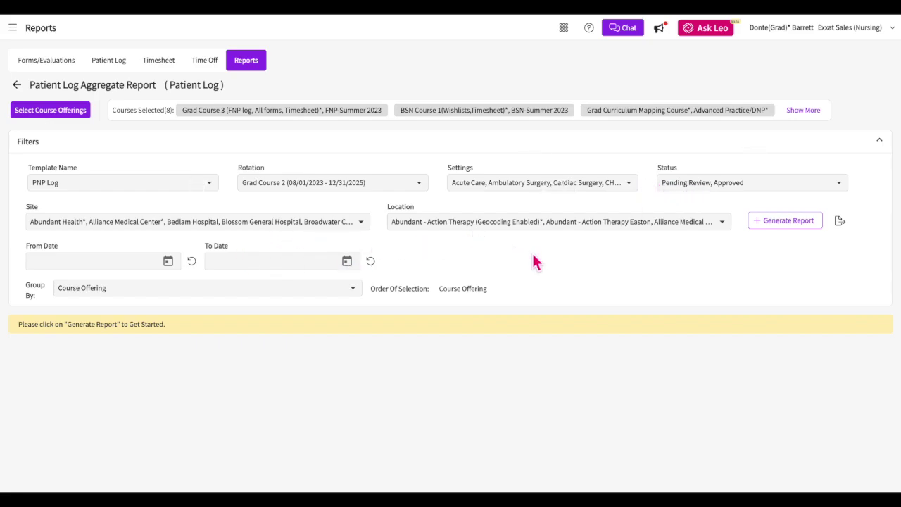
Set the report's date range from 2024-06-01 to 2024-12-31
{"action": "left_click", "coordinate": [168, 265]}
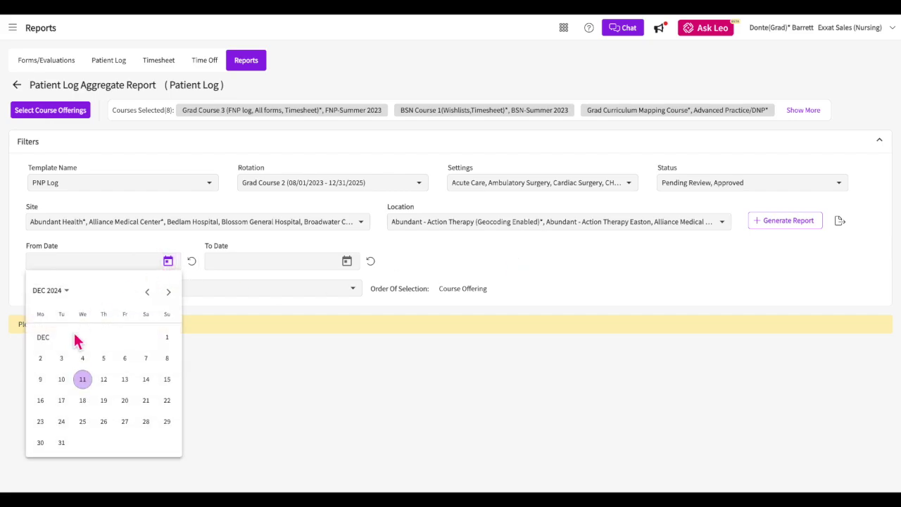
{"action": "left_click", "coordinate": [149, 294]}
{"action": "left_click", "coordinate": [149, 294]}
{"action": "left_click", "coordinate": [149, 294]}
{"action": "left_click", "coordinate": [149, 294]}
{"action": "left_click", "coordinate": [149, 294]}
{"action": "left_click", "coordinate": [149, 294]}
{"action": "left_click", "coordinate": [145, 337]}
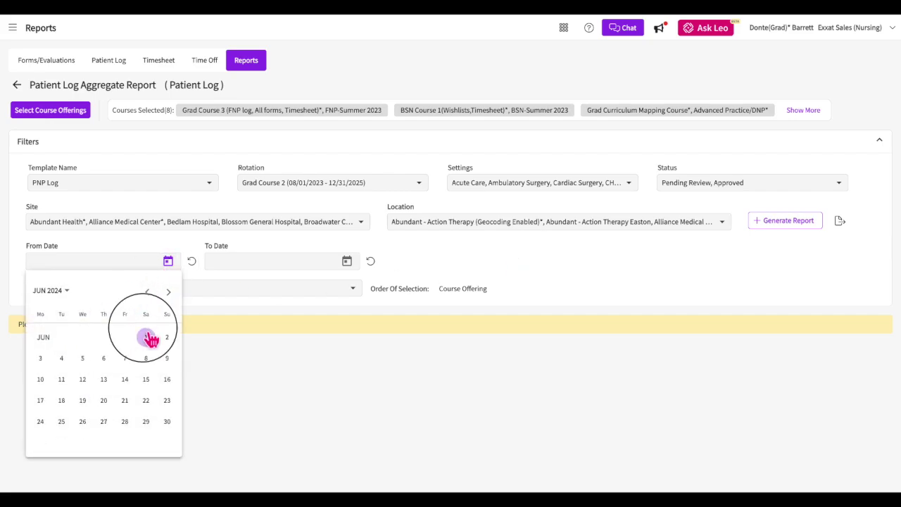
{"action": "left_click", "coordinate": [347, 262]}
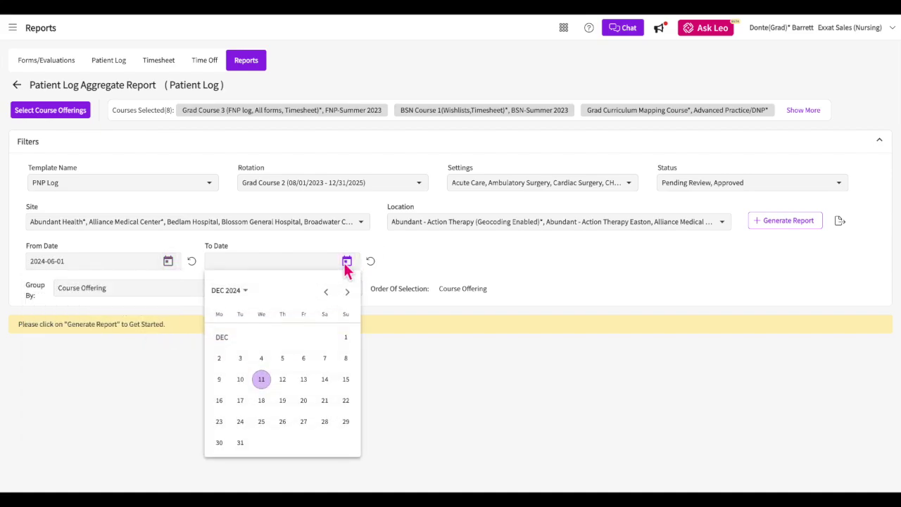
{"action": "left_click", "coordinate": [240, 443]}
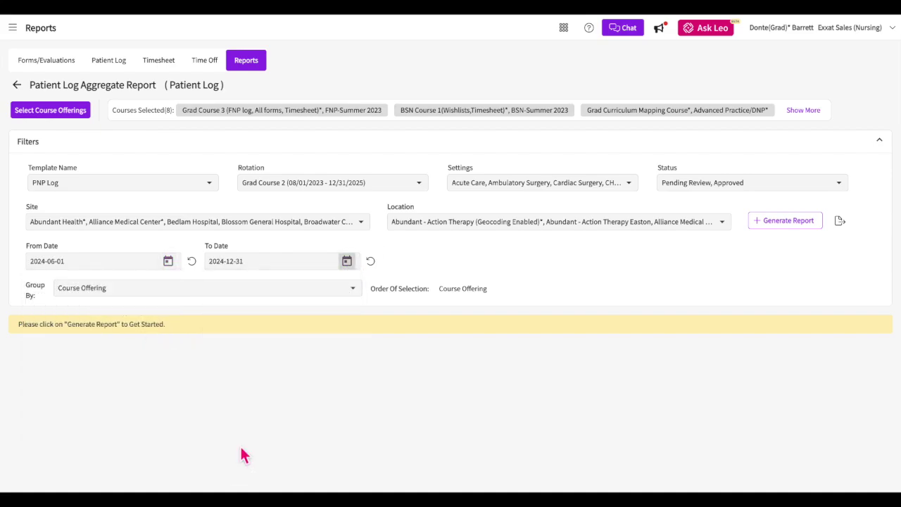
Change the report's grouping order to Setting first and Course Offering second
{"action": "left_click", "coordinate": [343, 294]}
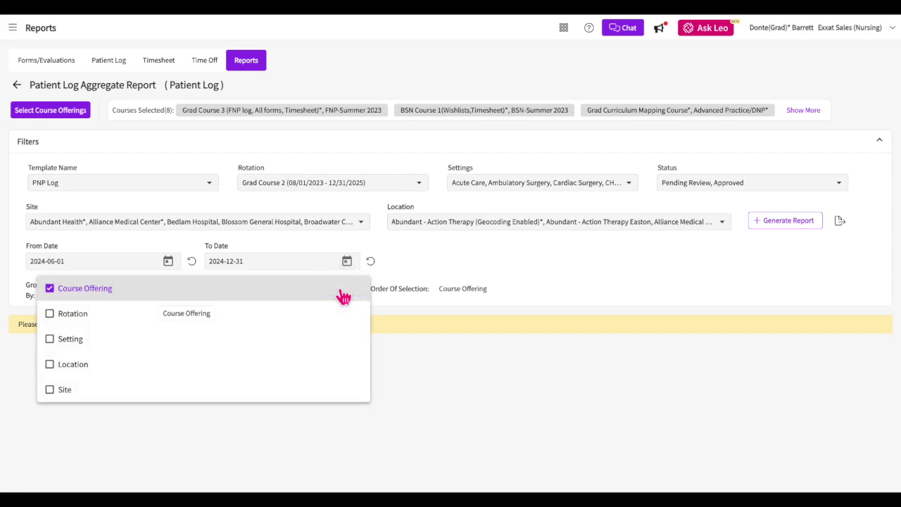
{"action": "left_click", "coordinate": [104, 297]}
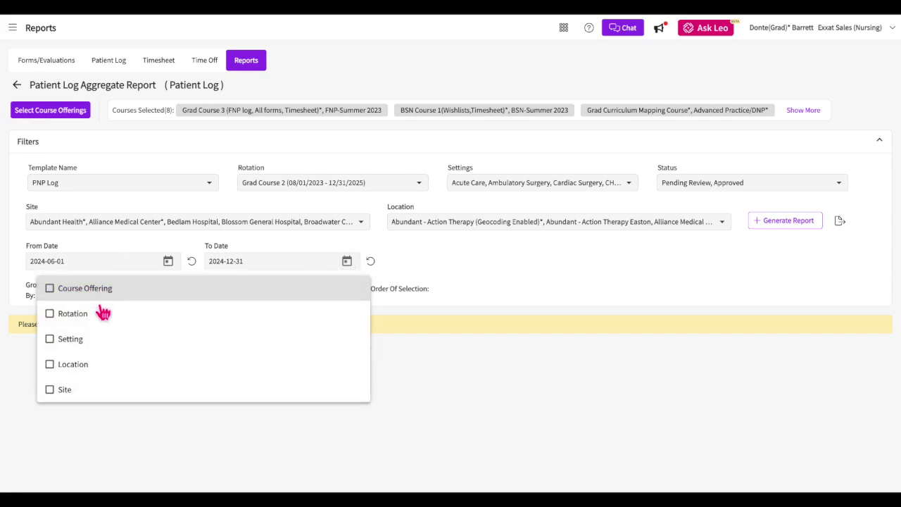
{"action": "left_click", "coordinate": [82, 345]}
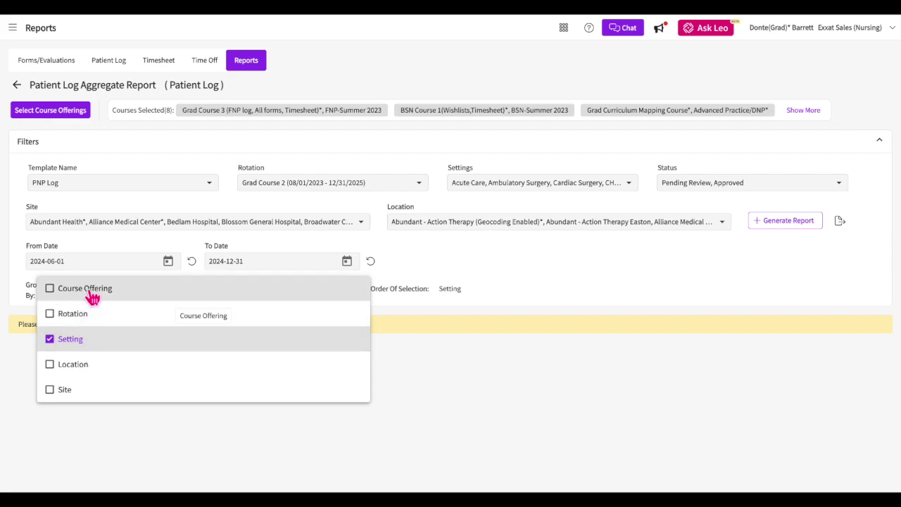
{"action": "left_click", "coordinate": [92, 297]}
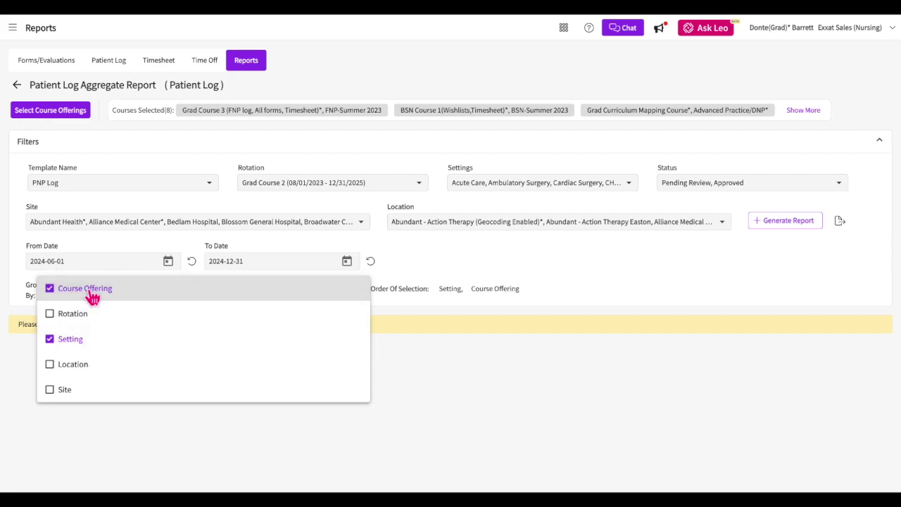
Generate the Patient Log Aggregate Report with the chosen filters, look across its patient demographic columns, and export it
{"action": "left_click", "coordinate": [475, 266]}
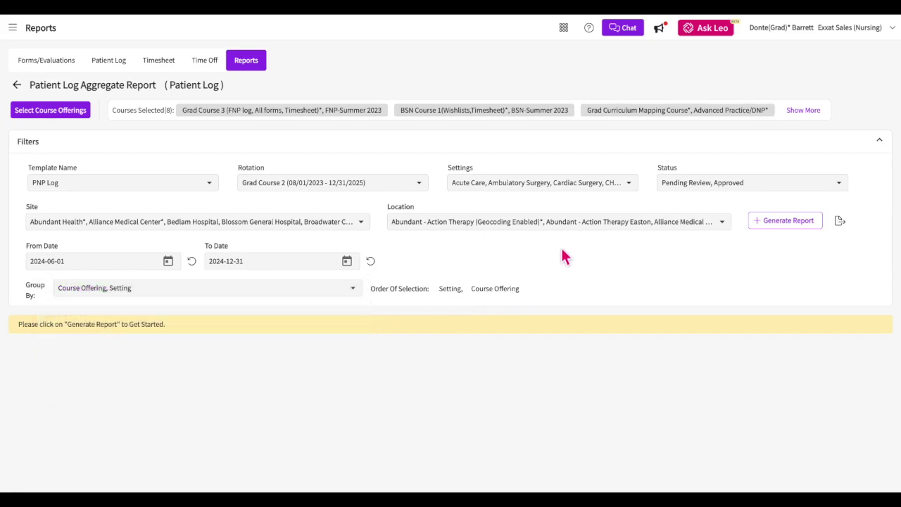
{"action": "left_click", "coordinate": [768, 223]}
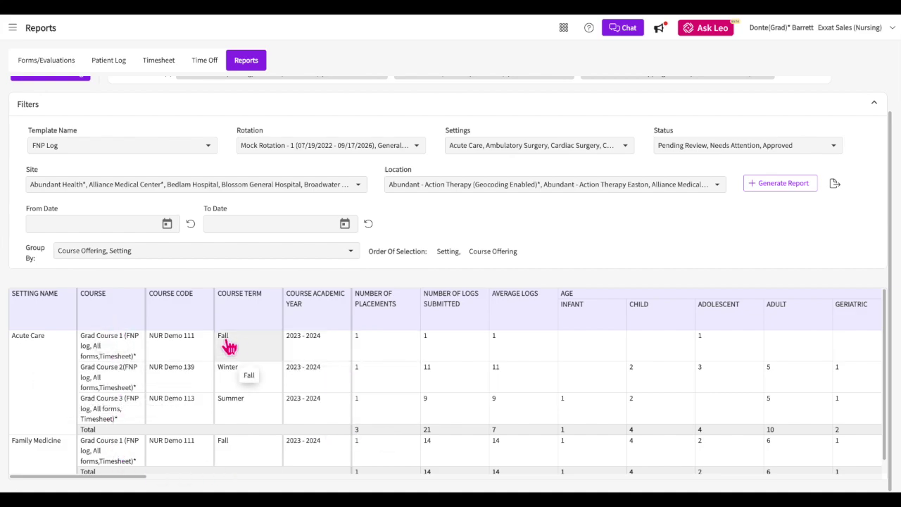
{"action": "scroll", "coordinate": [443, 355], "scroll_direction": "right", "scroll_amount": 5}
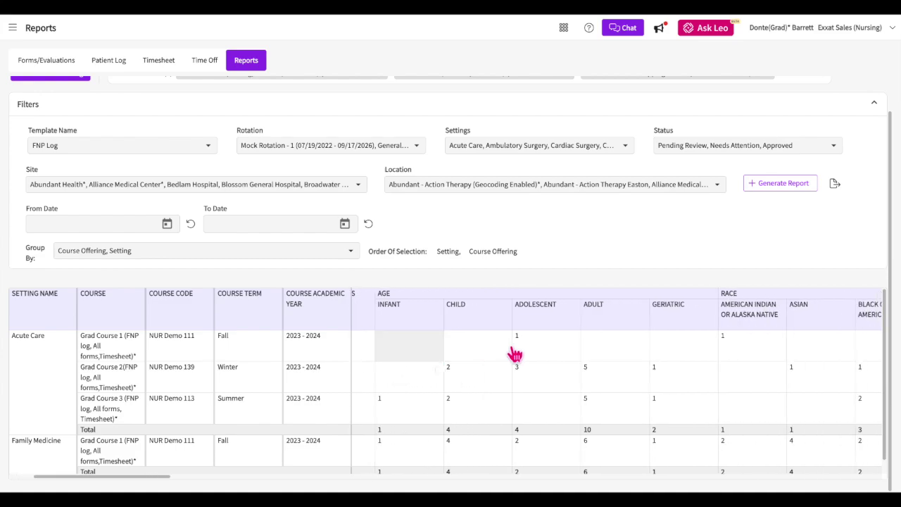
{"action": "scroll", "coordinate": [511, 352], "scroll_direction": "right", "scroll_amount": 4}
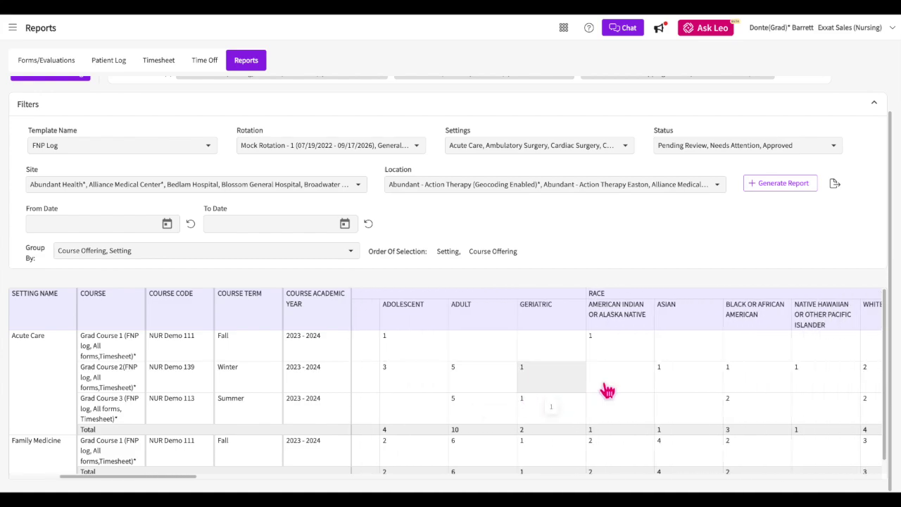
{"action": "scroll", "coordinate": [605, 388], "scroll_direction": "right", "scroll_amount": 5}
{"action": "scroll", "coordinate": [607, 390], "scroll_direction": "right", "scroll_amount": 10}
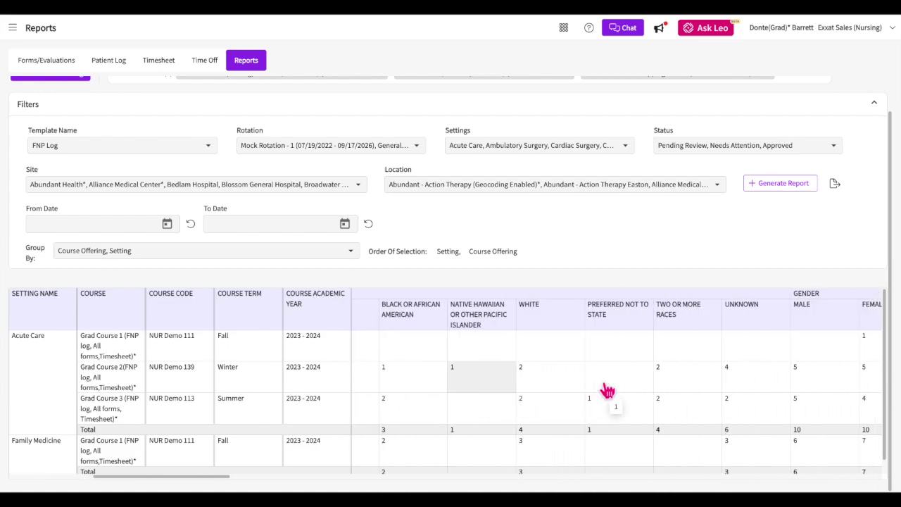
{"action": "scroll", "coordinate": [605, 389], "scroll_direction": "right", "scroll_amount": 2}
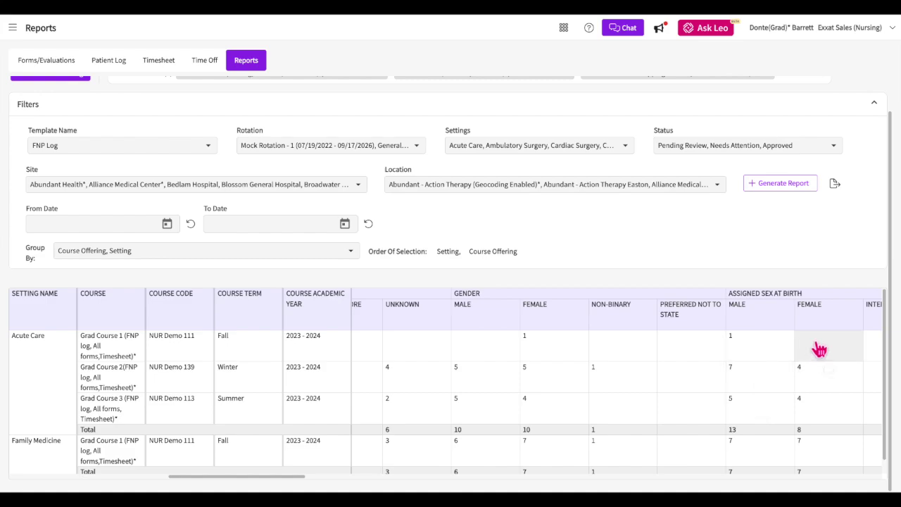
{"action": "scroll", "coordinate": [793, 239], "scroll_direction": "up", "scroll_amount": 1}
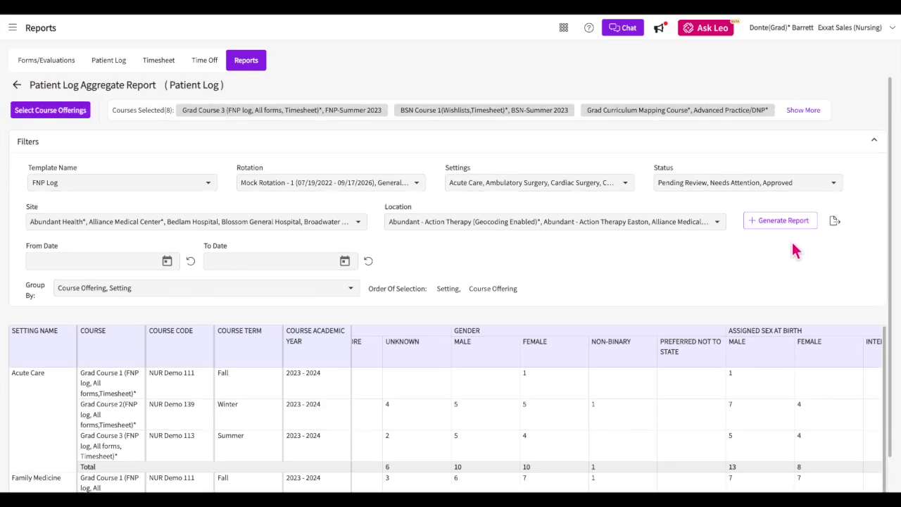
{"action": "left_click", "coordinate": [842, 234]}
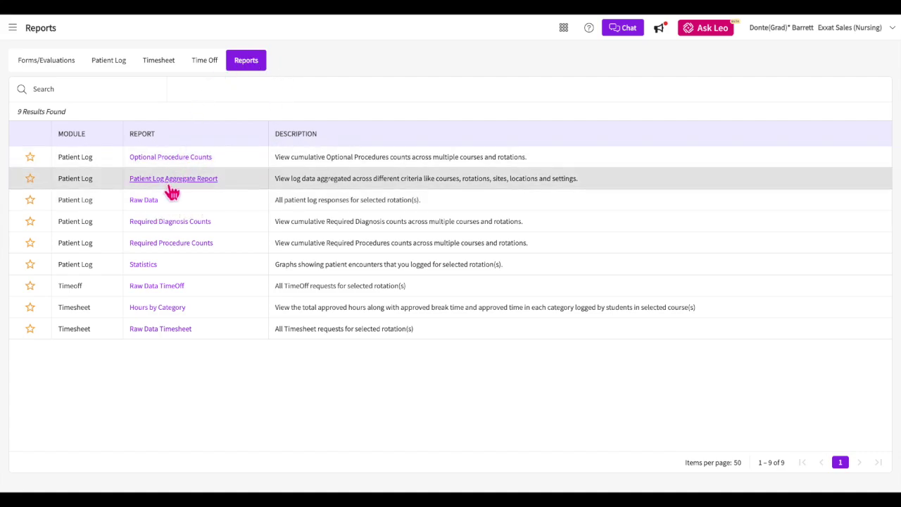
Open the patient log Raw Data report and generate it for the FNP Log template
{"action": "left_click", "coordinate": [158, 203]}
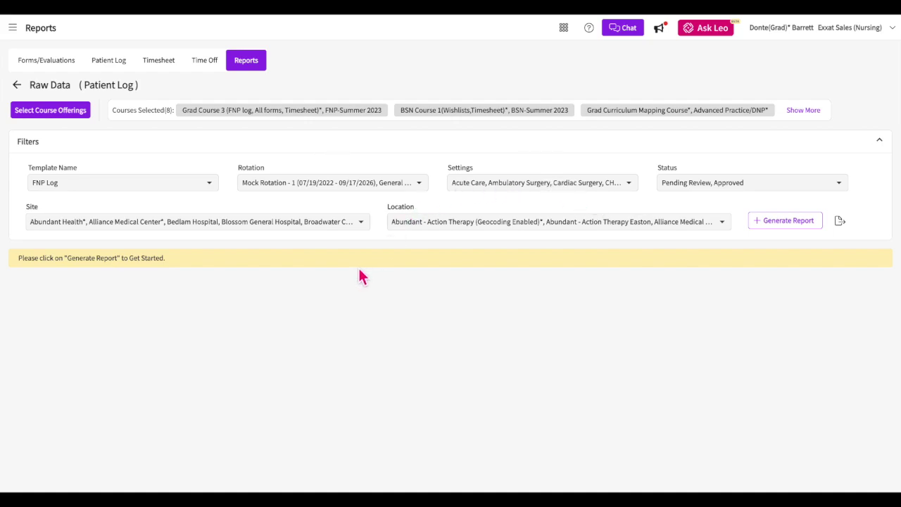
{"action": "left_click", "coordinate": [176, 186]}
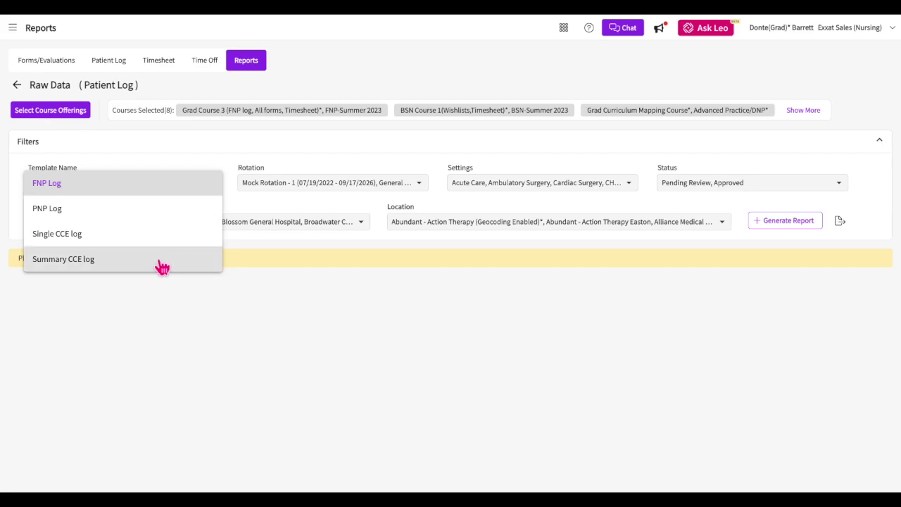
{"action": "left_click", "coordinate": [159, 190]}
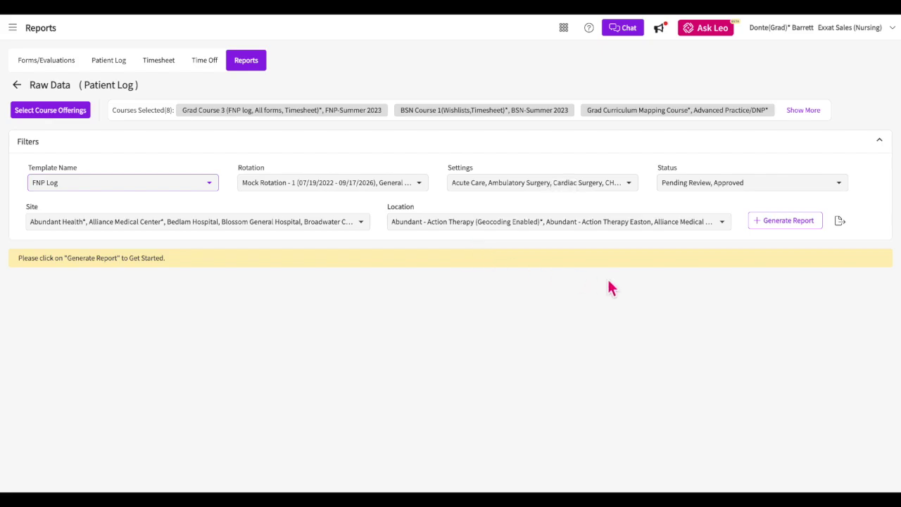
{"action": "left_click", "coordinate": [777, 224]}
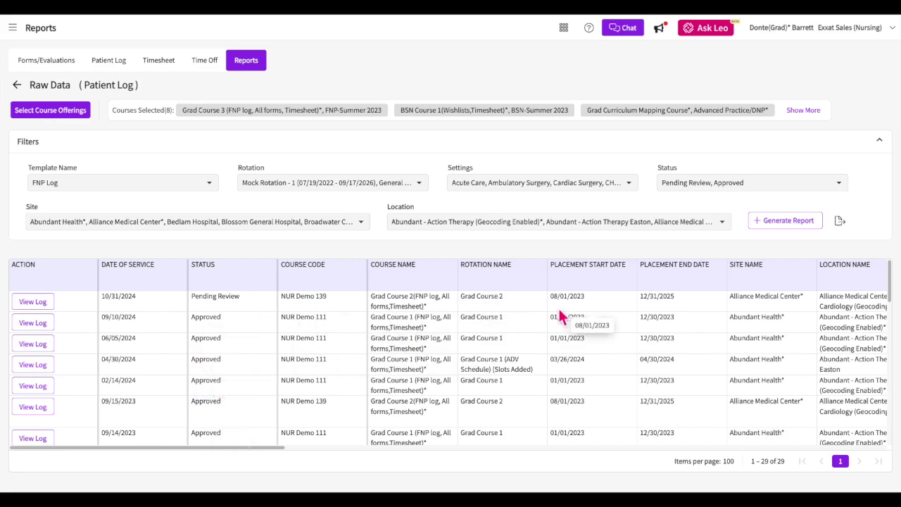
Look across the raw data columns through to patient social problem, and export the report to the Downloads folder
{"action": "scroll", "coordinate": [563, 316], "scroll_direction": "right", "scroll_amount": 7}
{"action": "scroll", "coordinate": [561, 317], "scroll_direction": "right", "scroll_amount": 8}
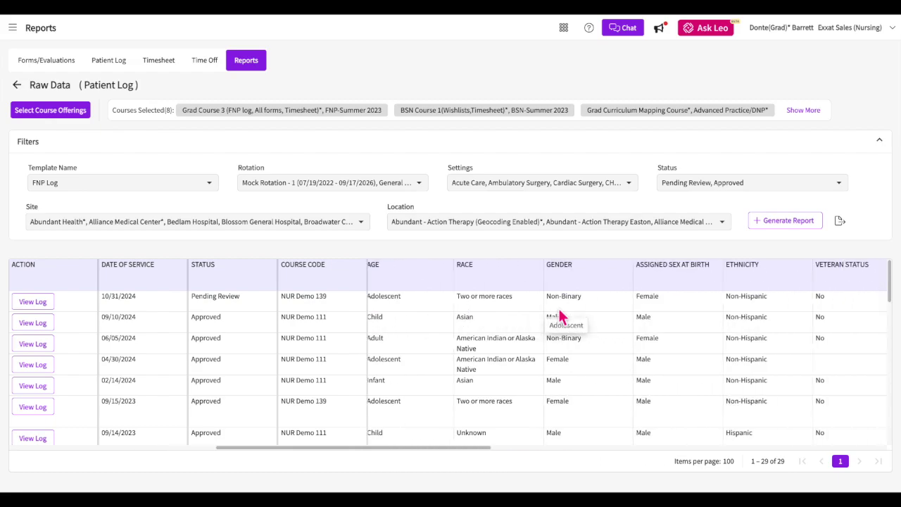
{"action": "scroll", "coordinate": [696, 328], "scroll_direction": "right", "scroll_amount": 8}
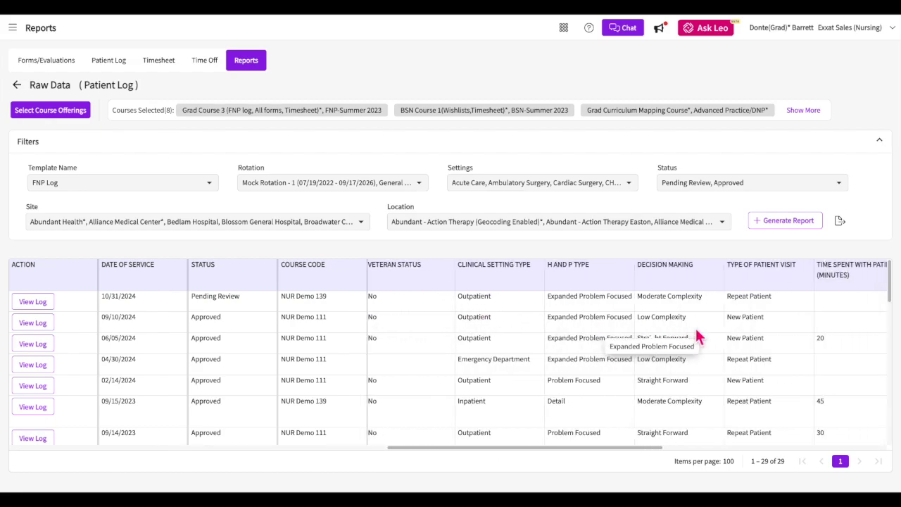
{"action": "scroll", "coordinate": [696, 337], "scroll_direction": "right", "scroll_amount": 8}
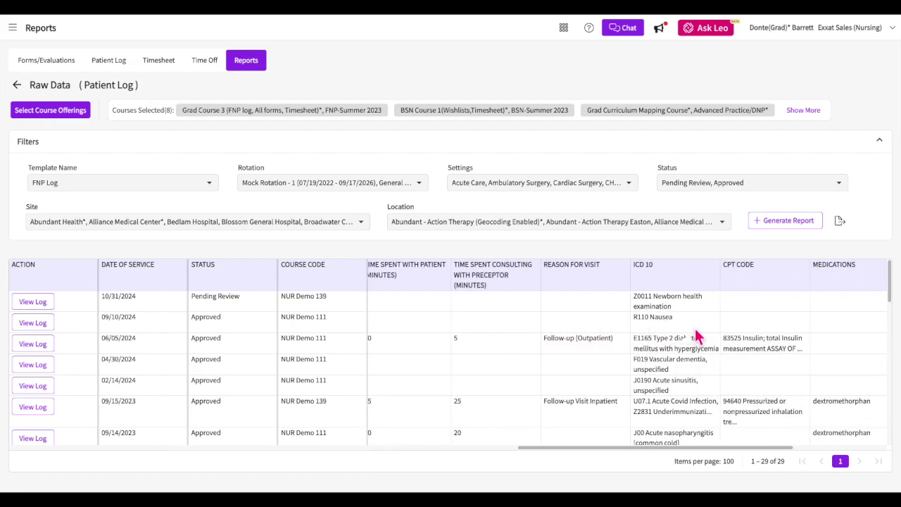
{"action": "scroll", "coordinate": [694, 337], "scroll_direction": "right", "scroll_amount": 2}
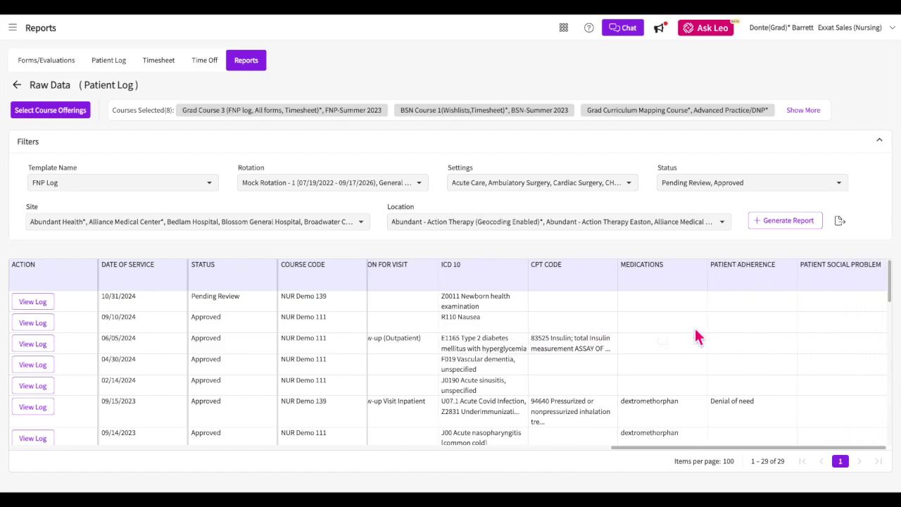
{"action": "left_click", "coordinate": [843, 223]}
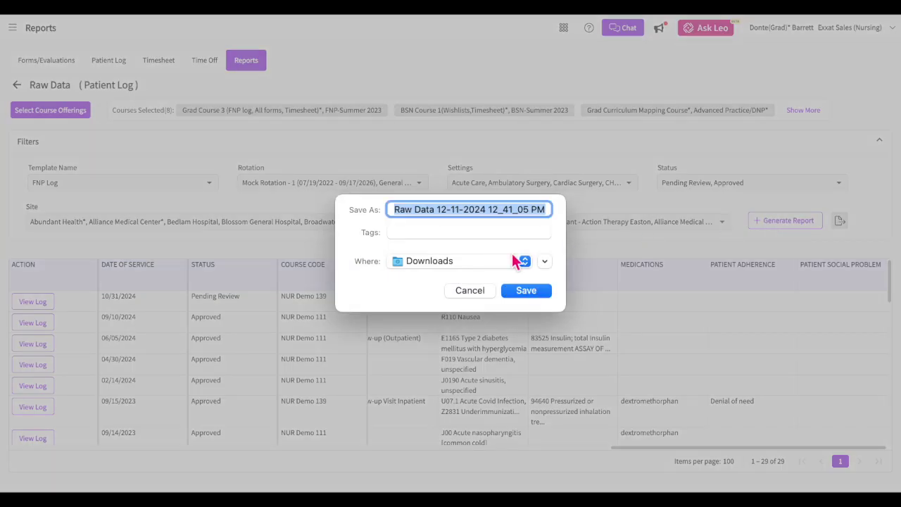
{"action": "left_click", "coordinate": [527, 289]}
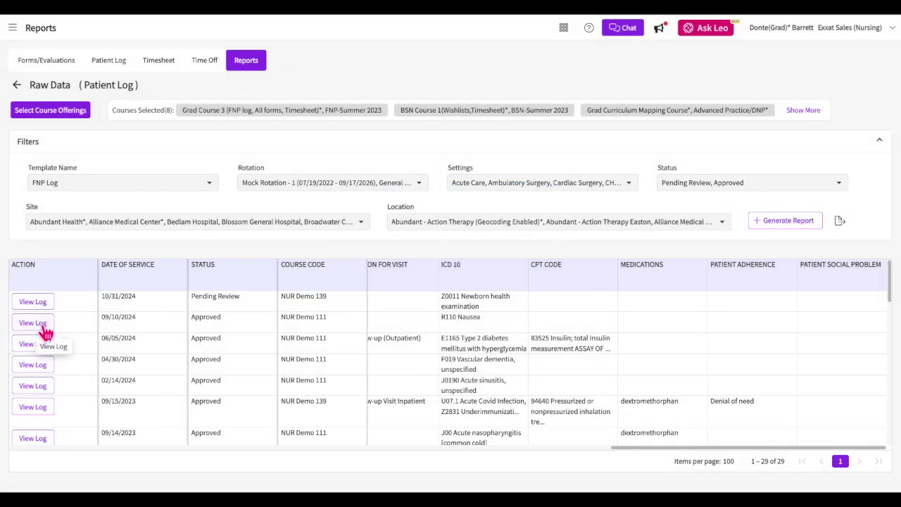
Open the pending-review patient log dated 10/31/2024 from the raw data report and examine its case, demographics and visit details
{"action": "left_click", "coordinate": [39, 323]}
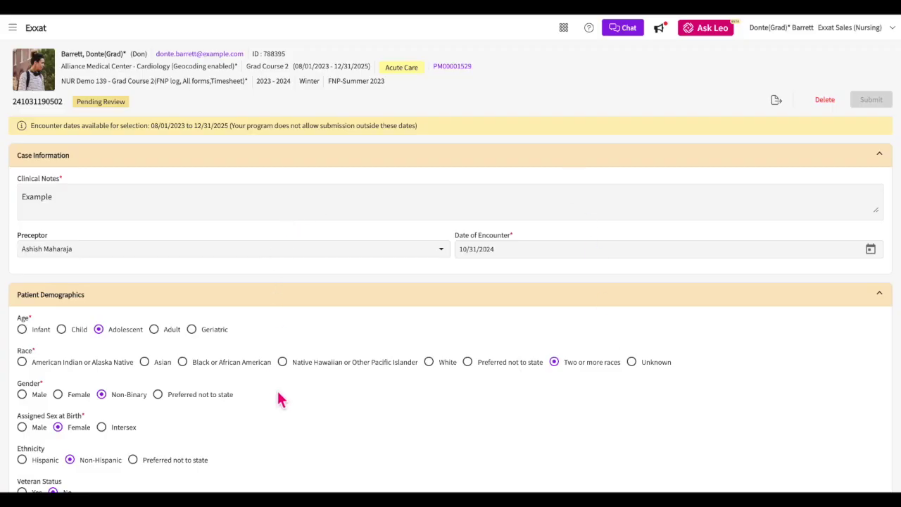
{"action": "scroll", "coordinate": [408, 333], "scroll_direction": "down", "scroll_amount": 5}
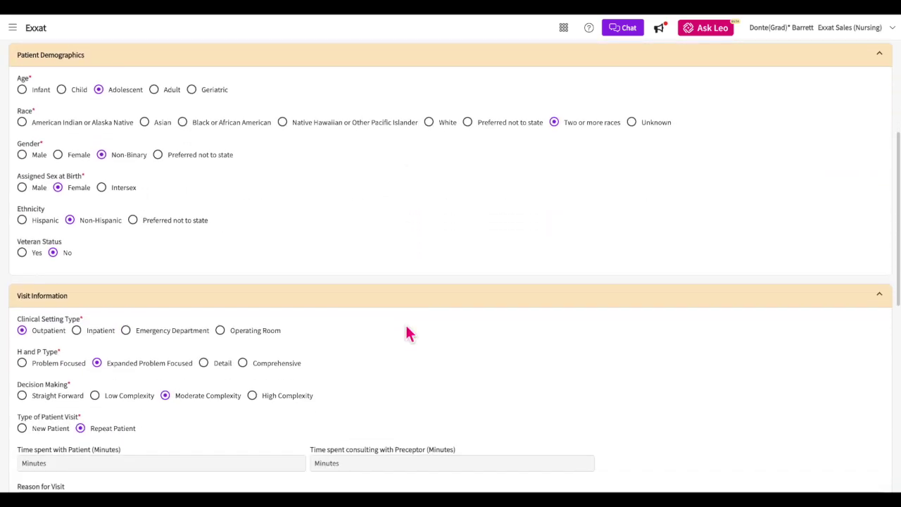
{"action": "scroll", "coordinate": [411, 334], "scroll_direction": "up", "scroll_amount": 5}
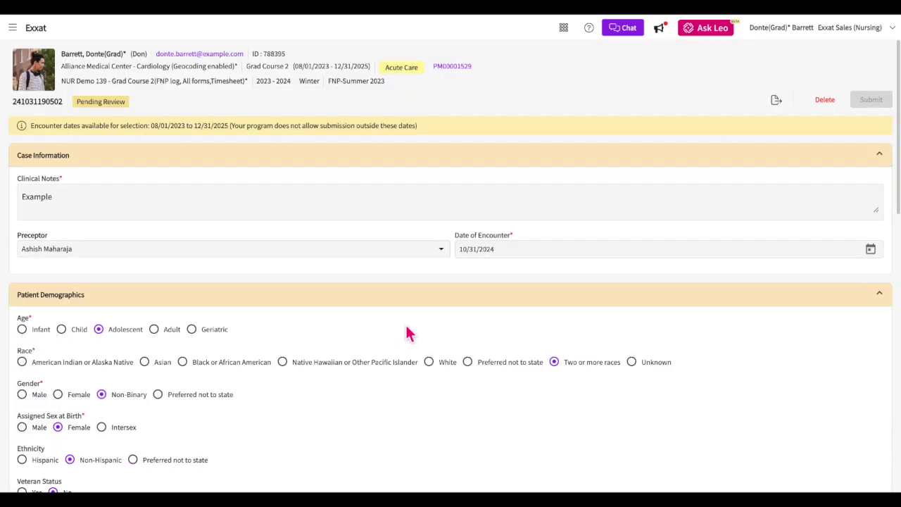